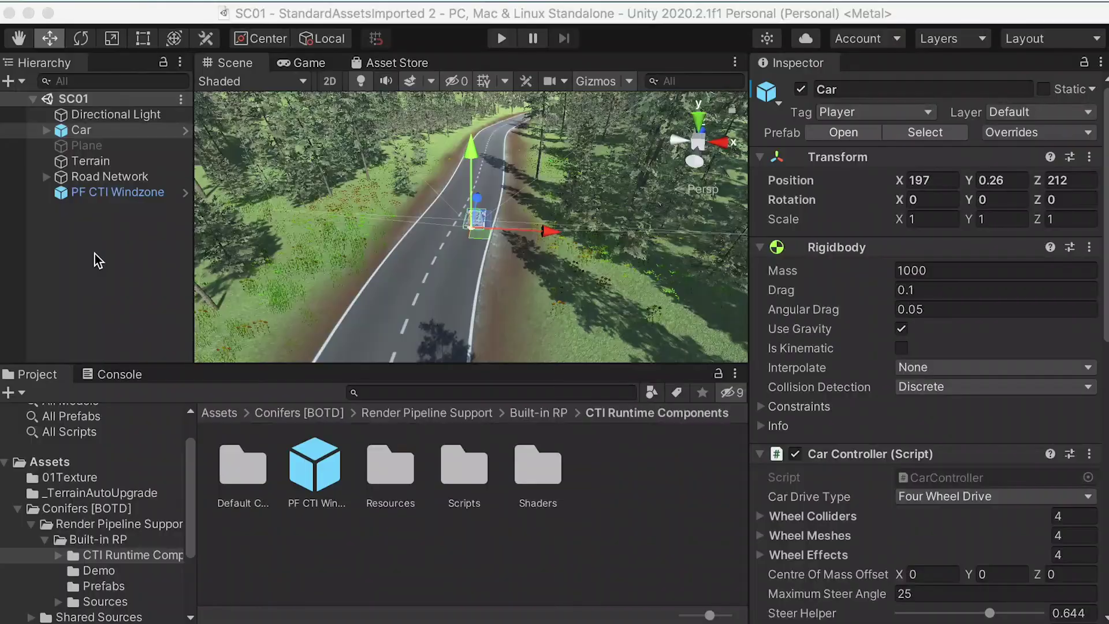
Play-test the scene to check how the camera behaves while the car drives.
click(187, 303)
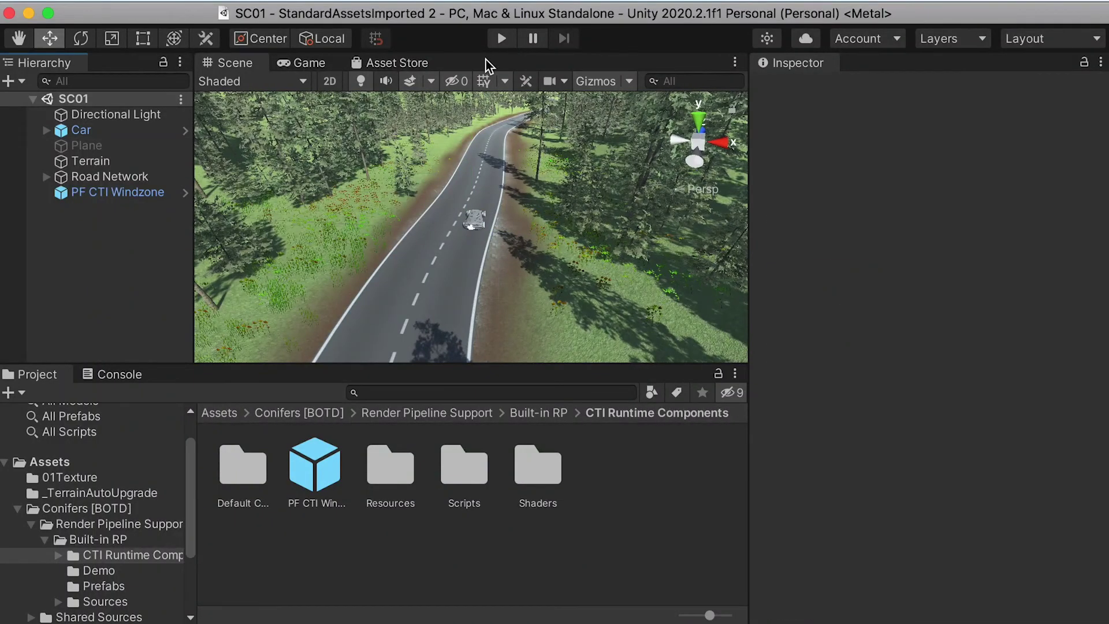
click(501, 38)
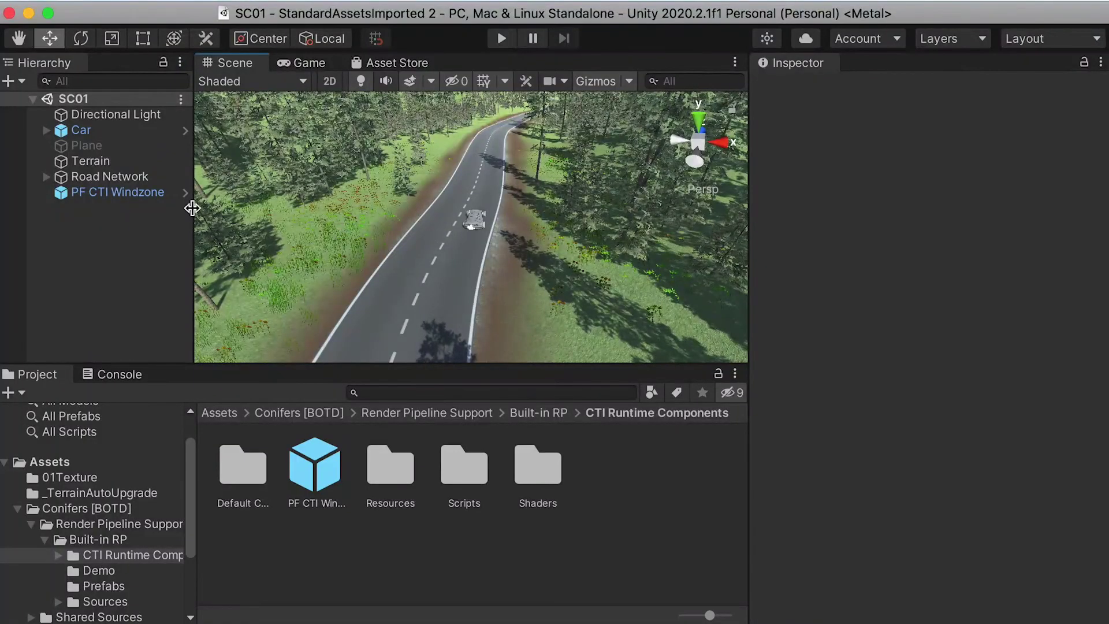
Create an empty game object in the SC01 scene.
click(80, 130)
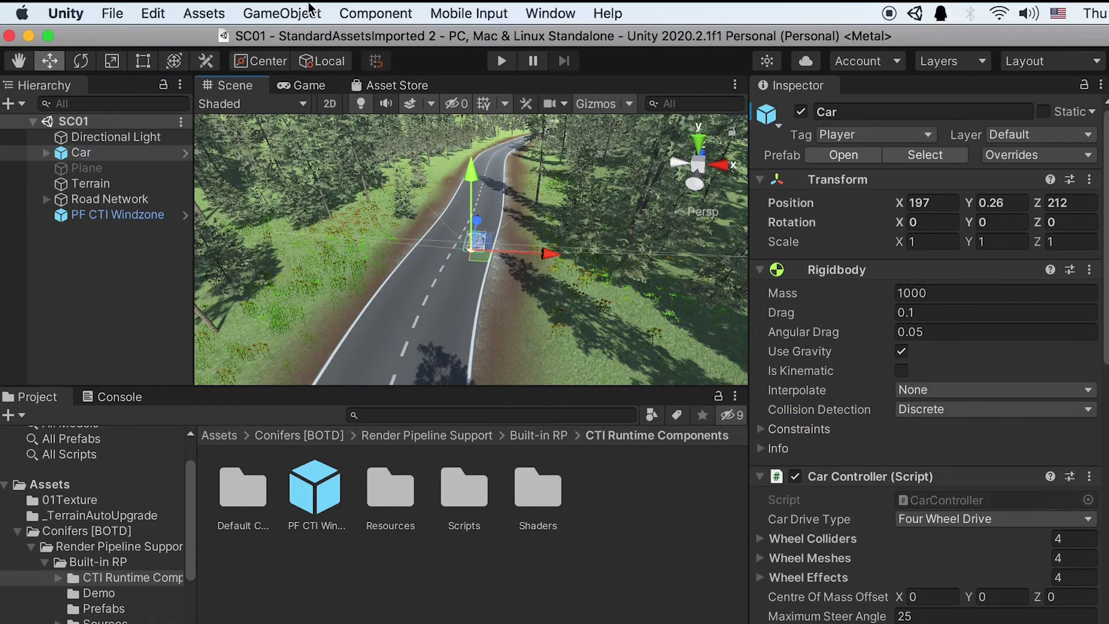
click(282, 13)
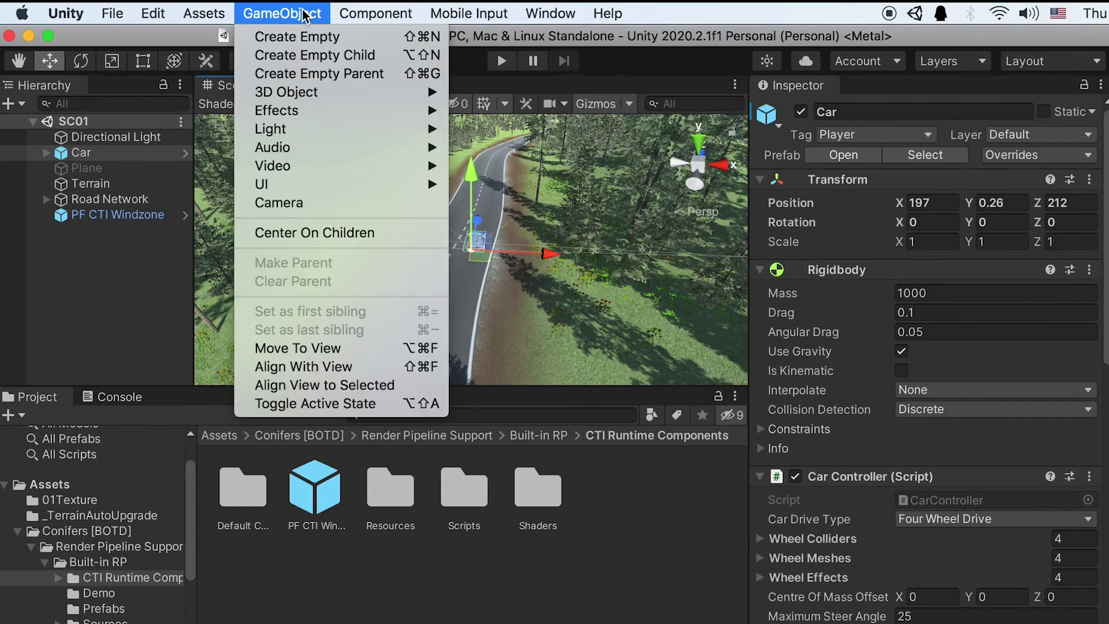
click(305, 40)
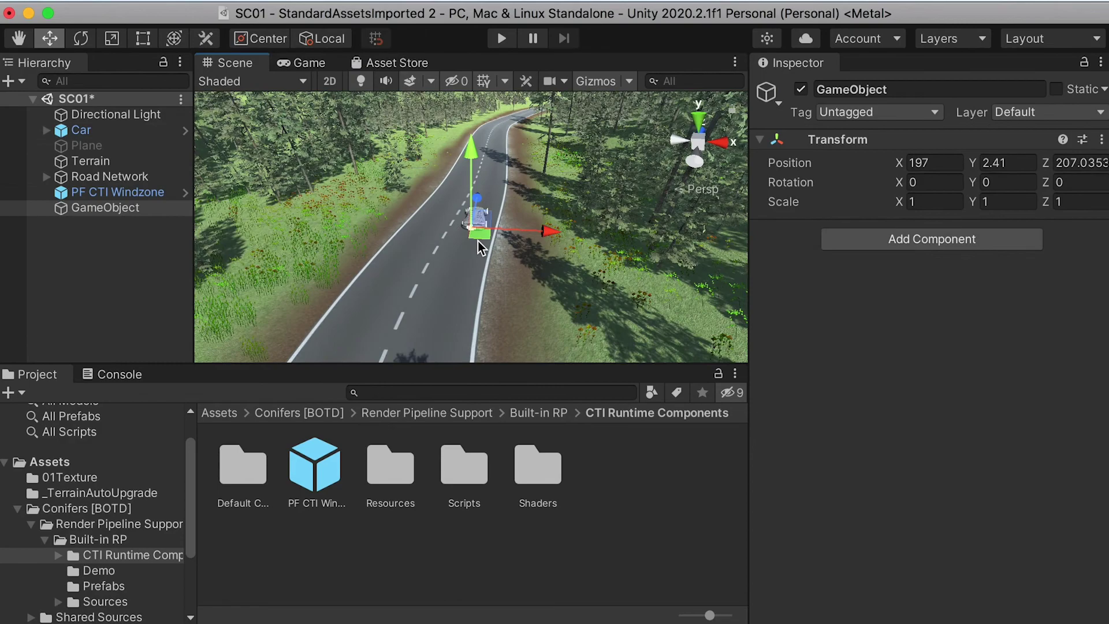
Move the empty object just above the car, to about X 197, Y 2.33, Z 210.58.
scroll(490, 250, up, 5)
alt+drag(491, 249, 370, 202)
drag(566, 220, 708, 223)
alt+drag(546, 195, 399, 223)
drag(387, 134, 389, 192)
alt+drag(438, 202, 644, 206)
drag(556, 145, 561, 103)
alt+drag(560, 103, 546, 161)
Rename the empty object as CamFocusPoint and make it a child of Car.
click(120, 212)
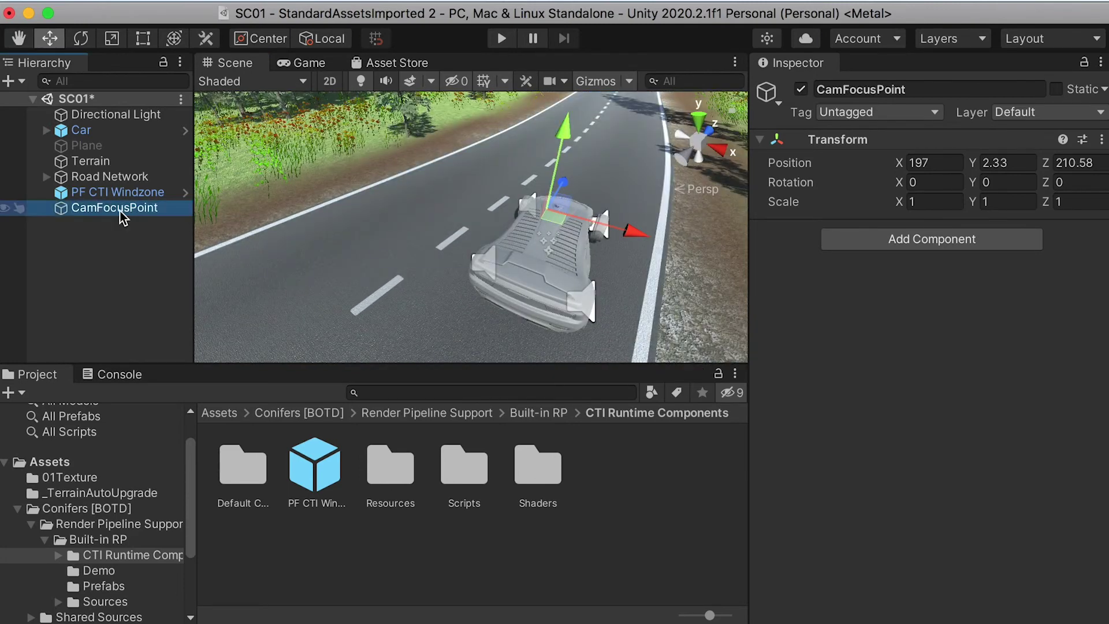
drag(91, 196, 76, 136)
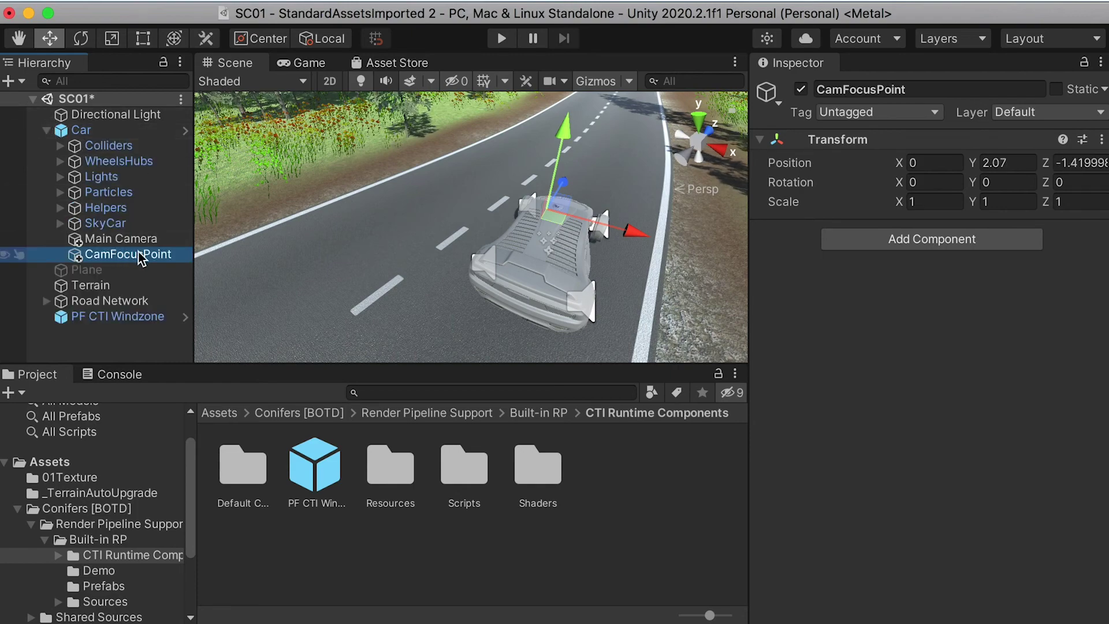
alt+drag(563, 217, 557, 190)
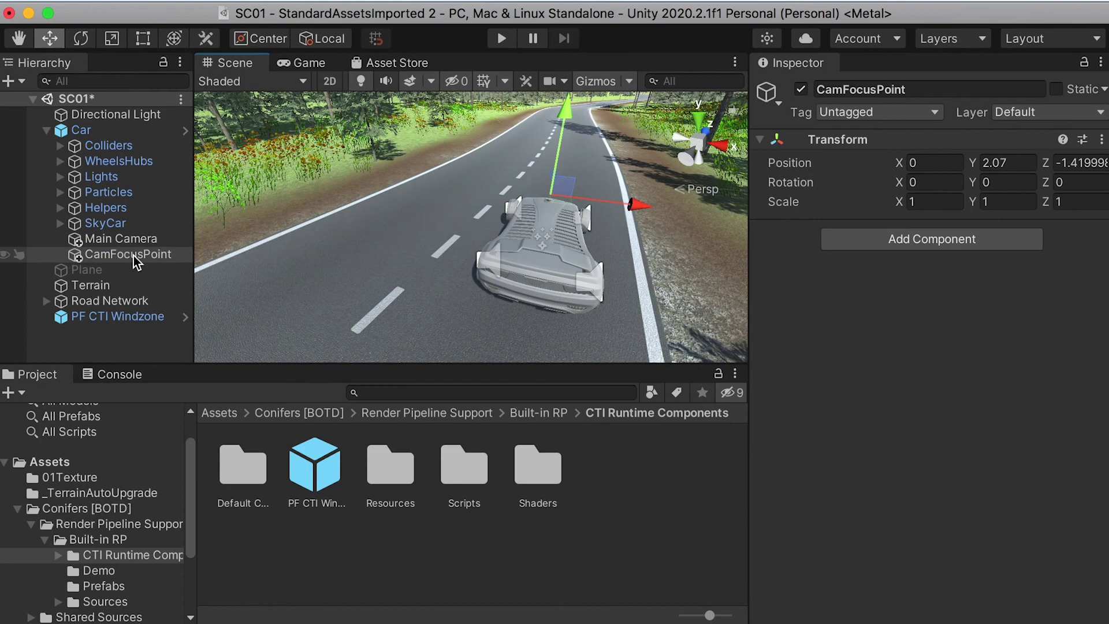
Try to reposition the Main Camera behind the car and undo the change.
click(122, 238)
alt+drag(546, 239, 385, 204)
drag(291, 154, 307, 124)
key(e)
key(super+z)
alt+drag(330, 207, 437, 211)
click(112, 243)
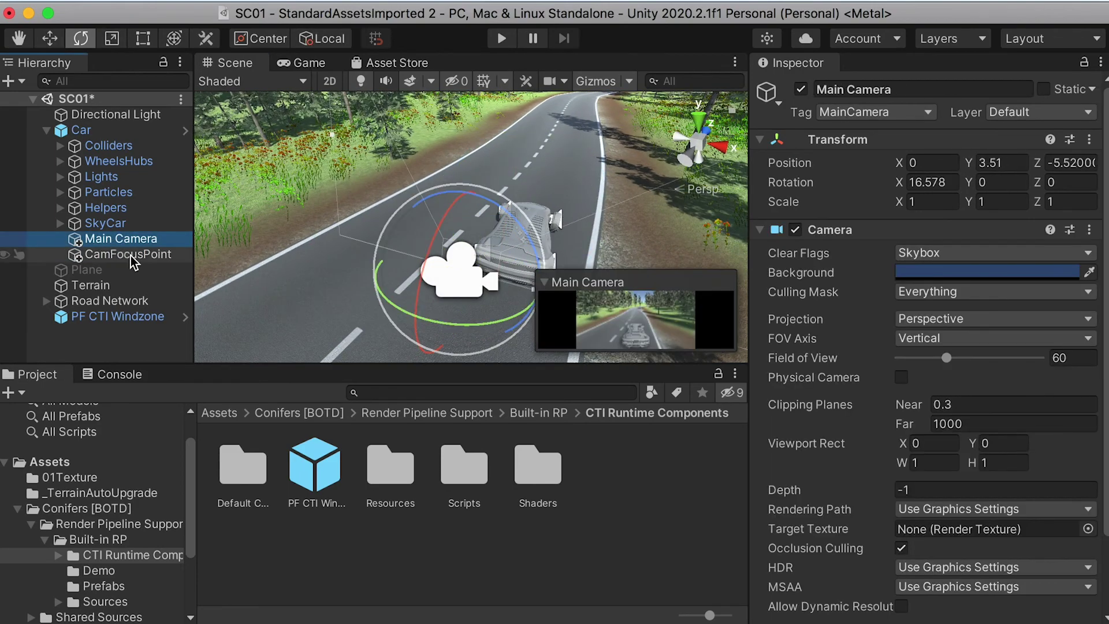
Create a folder named 01Script in Assets and open it.
click(126, 256)
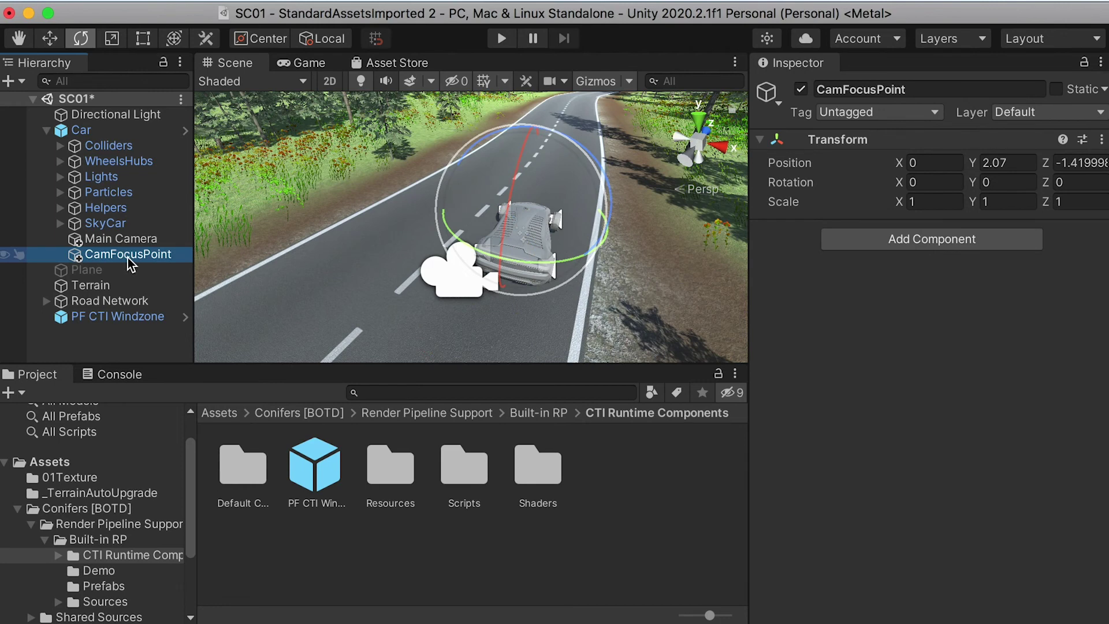
click(58, 464)
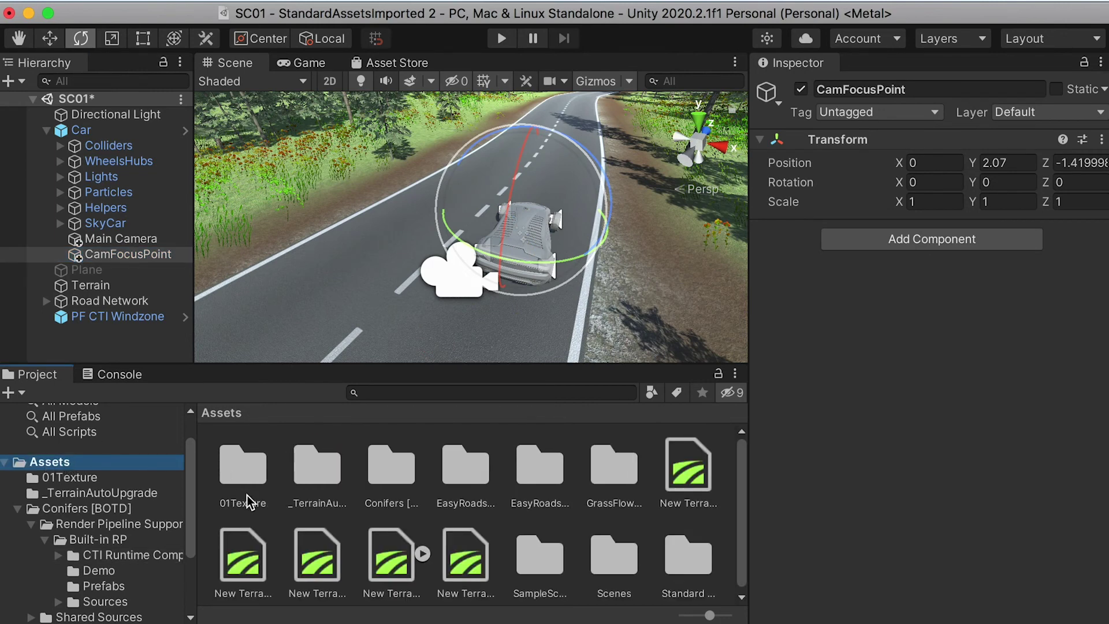
right_click(280, 525)
mouse_move(324, 345)
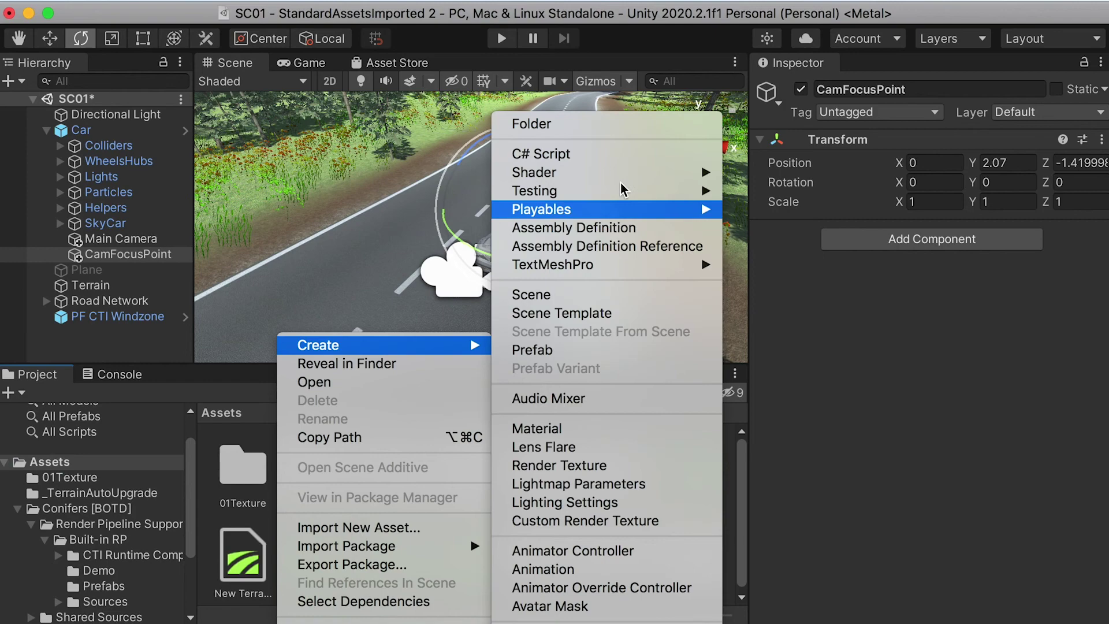
click(570, 126)
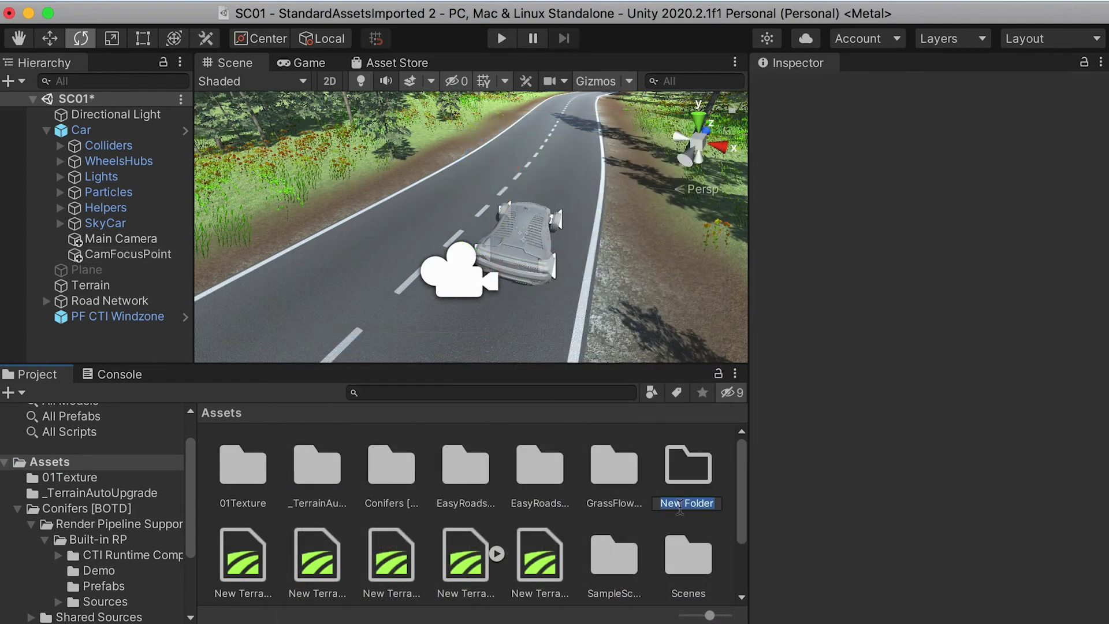
key(Return)
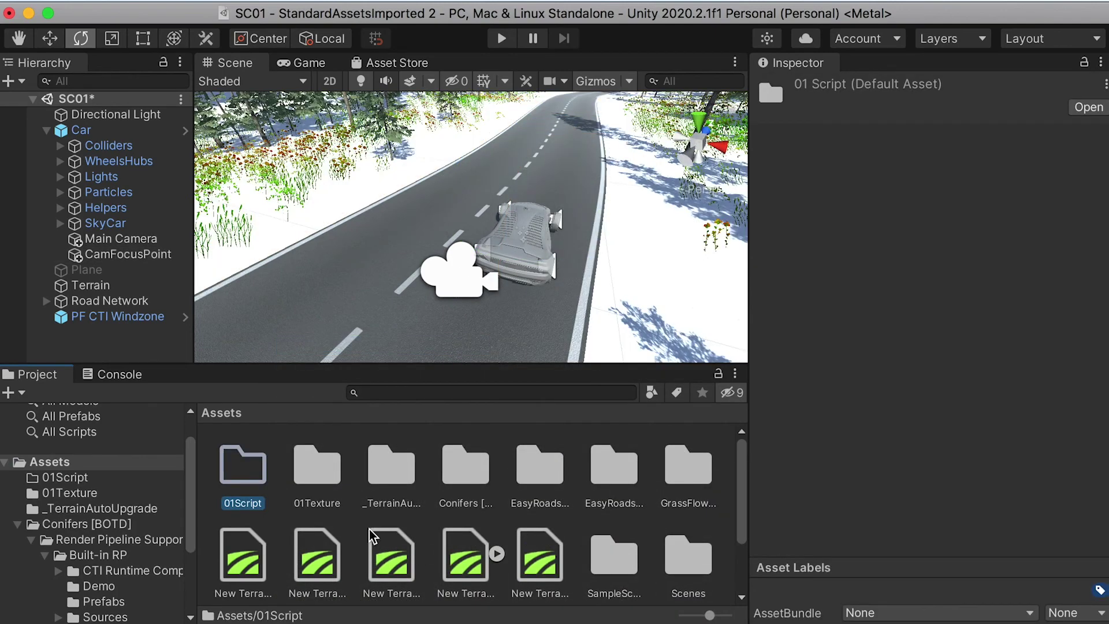
double_click(240, 468)
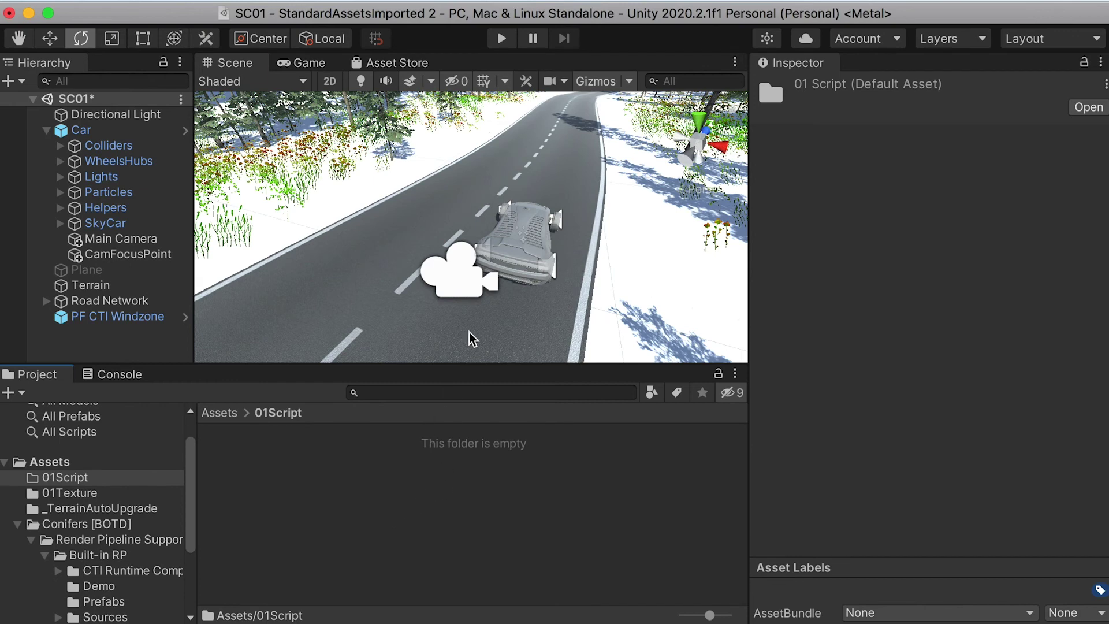
Switch to Finder, import CameraStabilization.cs from Lesson02Assets into the 01Script folder, and preview its code.
key(super+Tab)
drag(575, 128, 413, 488)
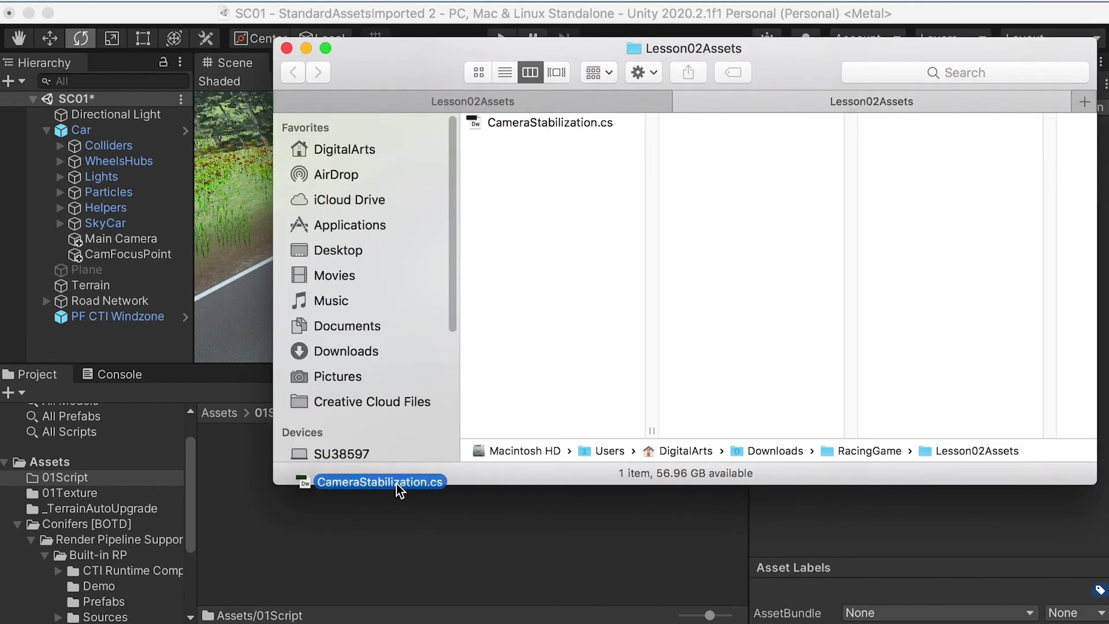
drag(351, 519, 352, 521)
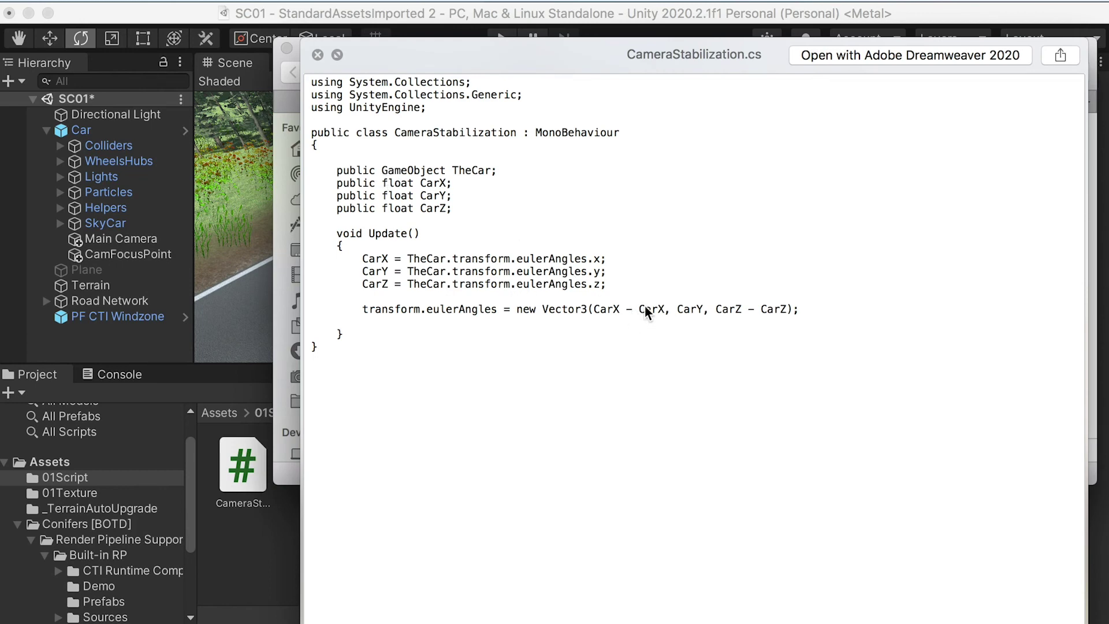
key(space)
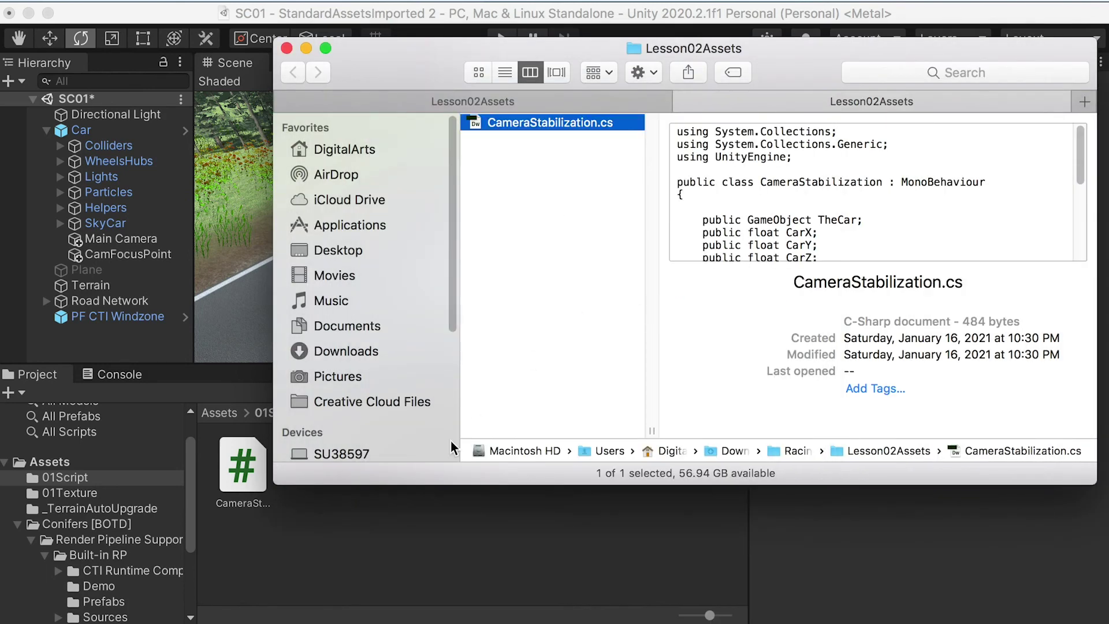
Back in Unity, add the Camera Stabilization script to CamFocusPoint and assign Car as its The Car object.
key(super+Tab)
click(129, 258)
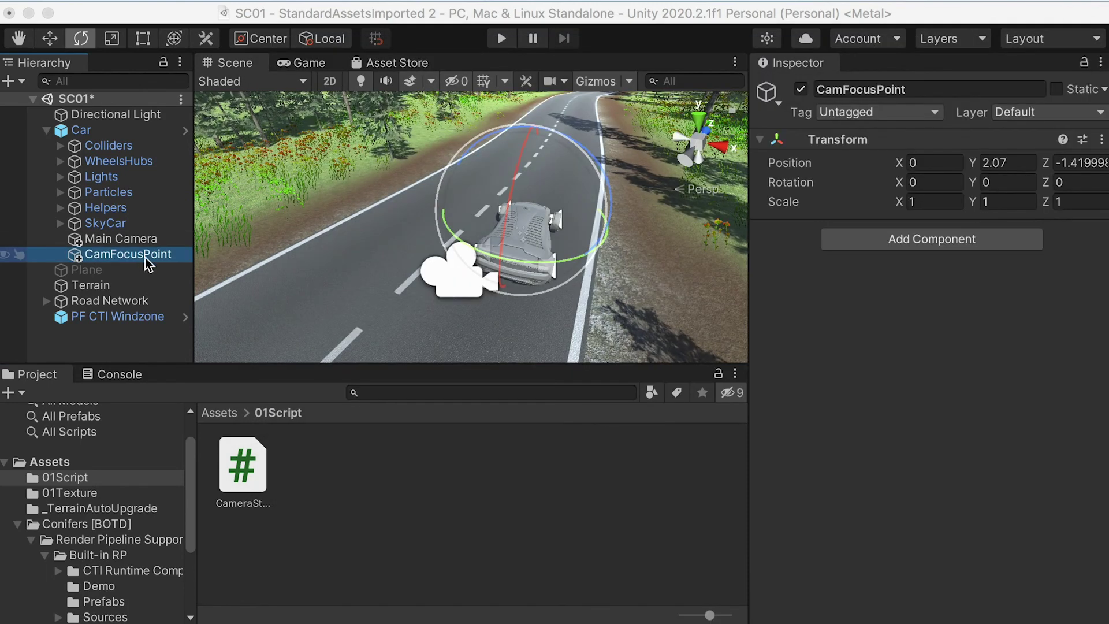
click(913, 241)
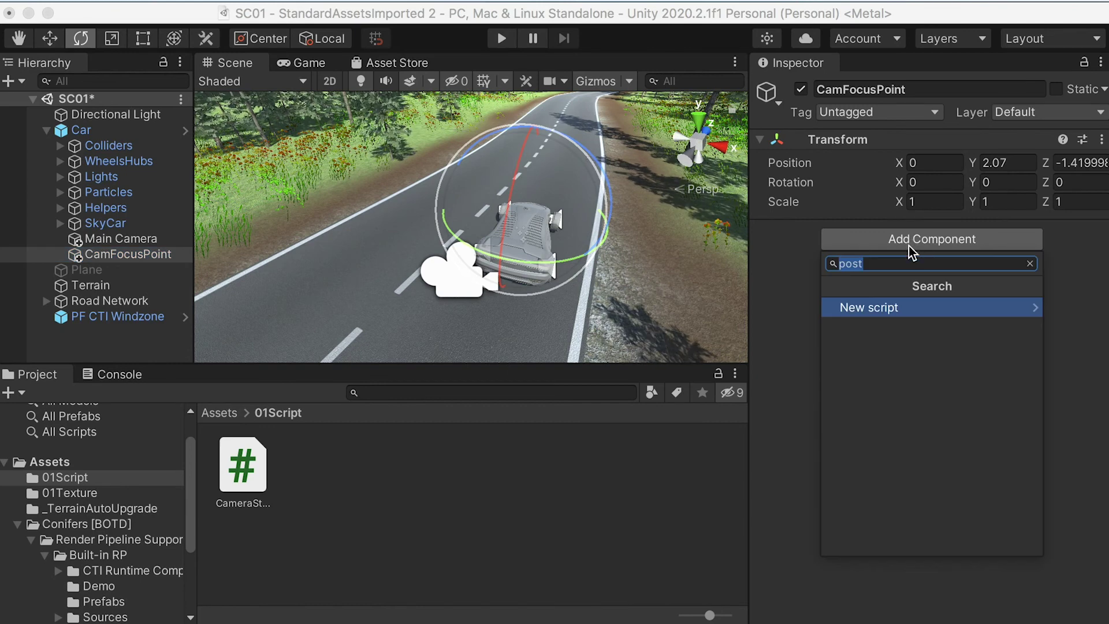
text(camer)
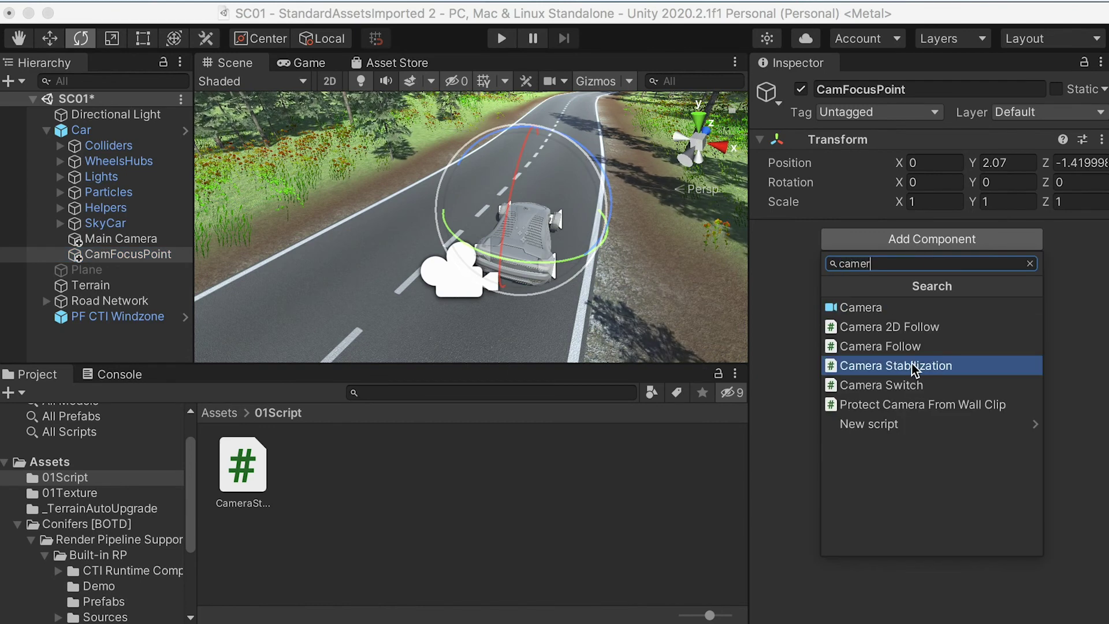
click(914, 366)
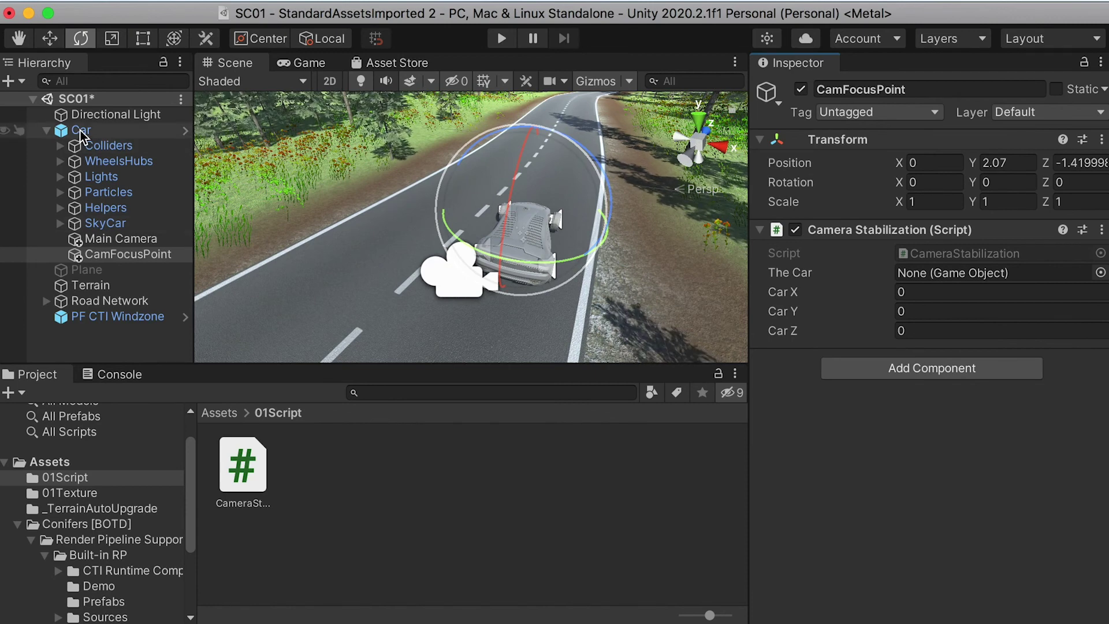
drag(81, 136, 819, 209)
drag(926, 272, 927, 274)
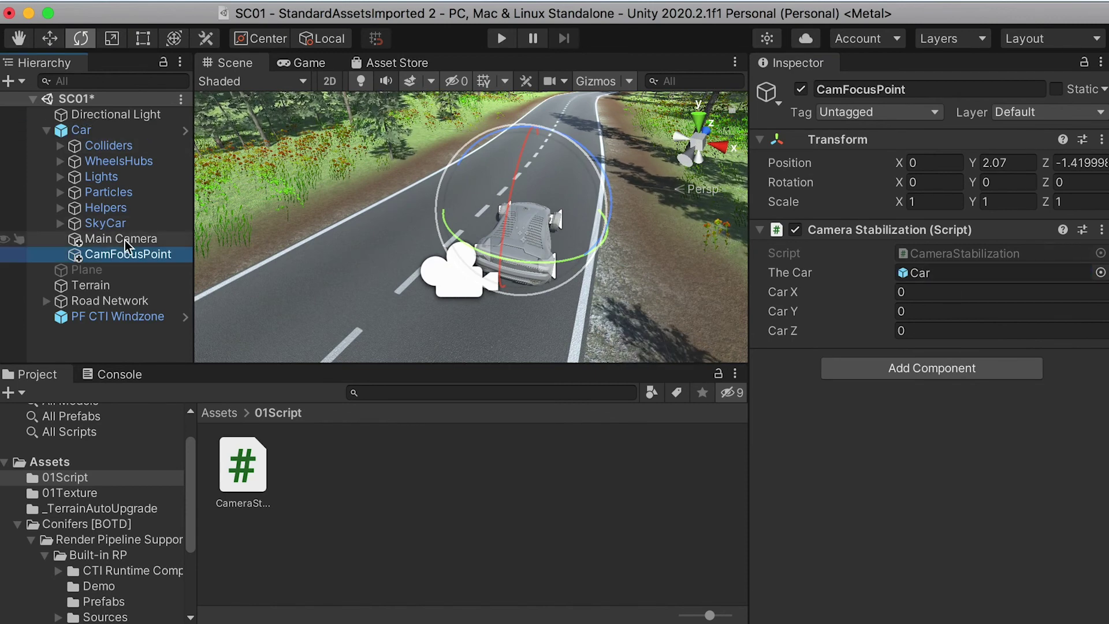
Make the Main Camera a child of CamFocusPoint.
click(101, 239)
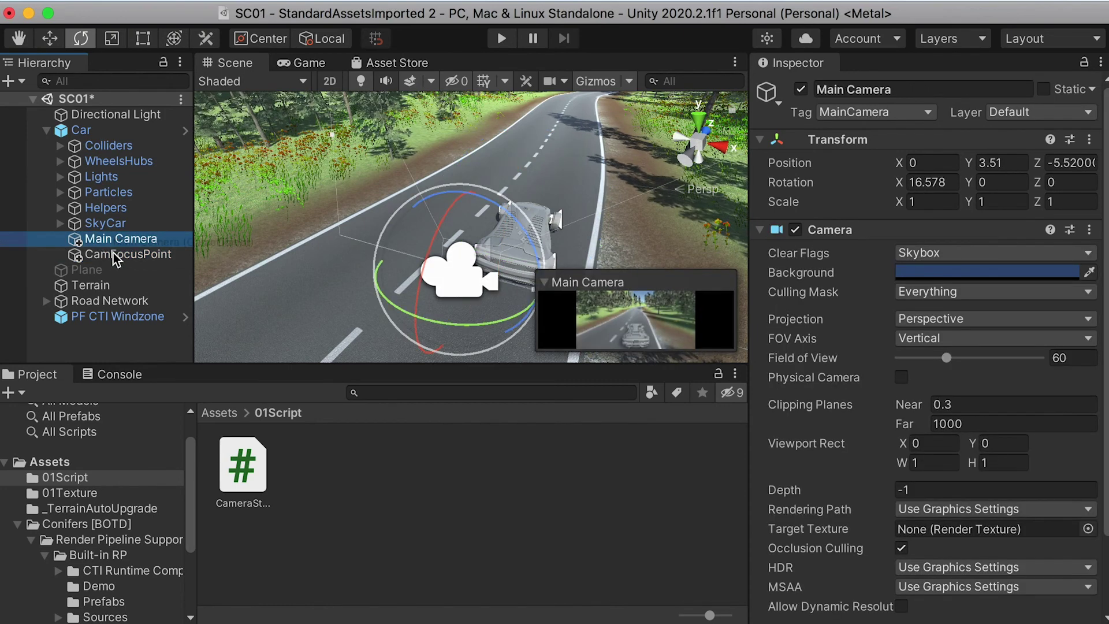
drag(101, 255, 119, 246)
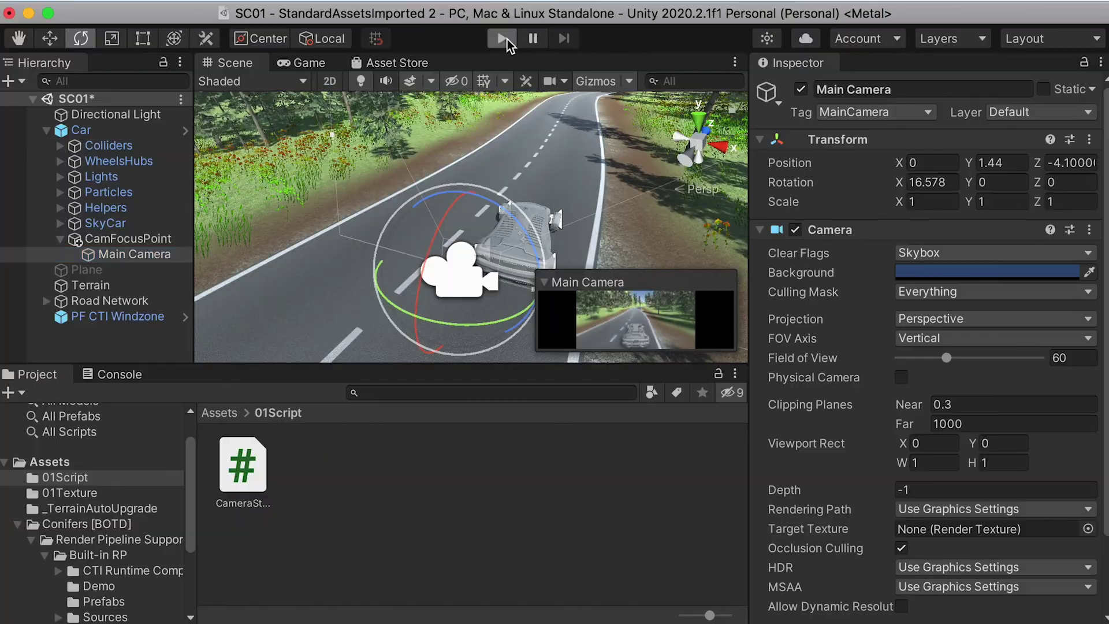
Play-test the scene, driving and steering the car over the terrain to check the camera stabilization, and stop the game.
click(503, 38)
key(w)
key(a)
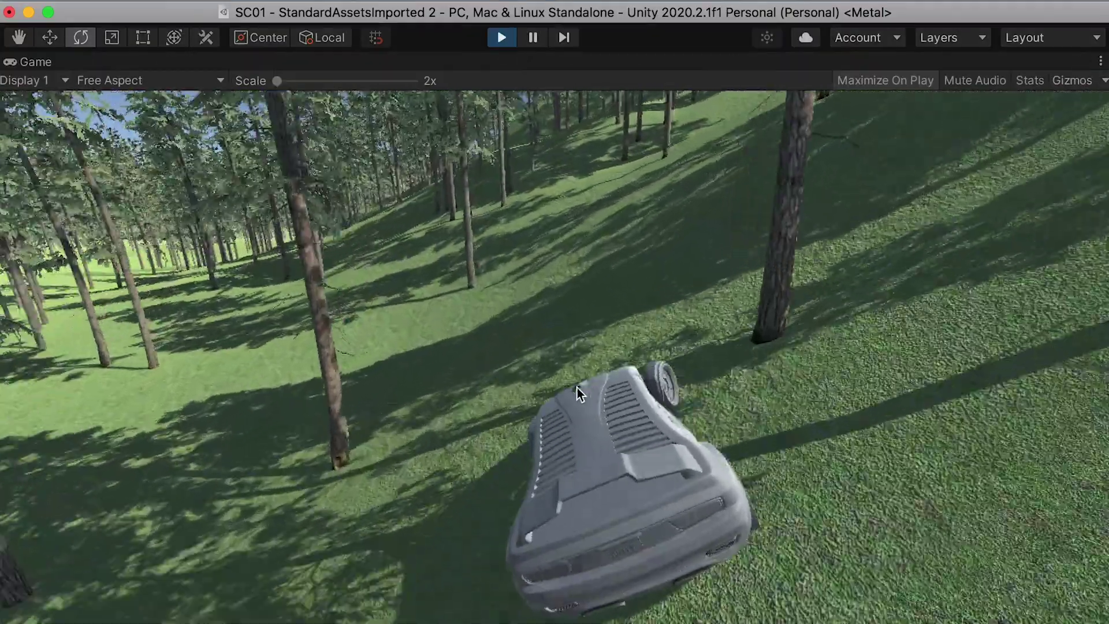
key(w)
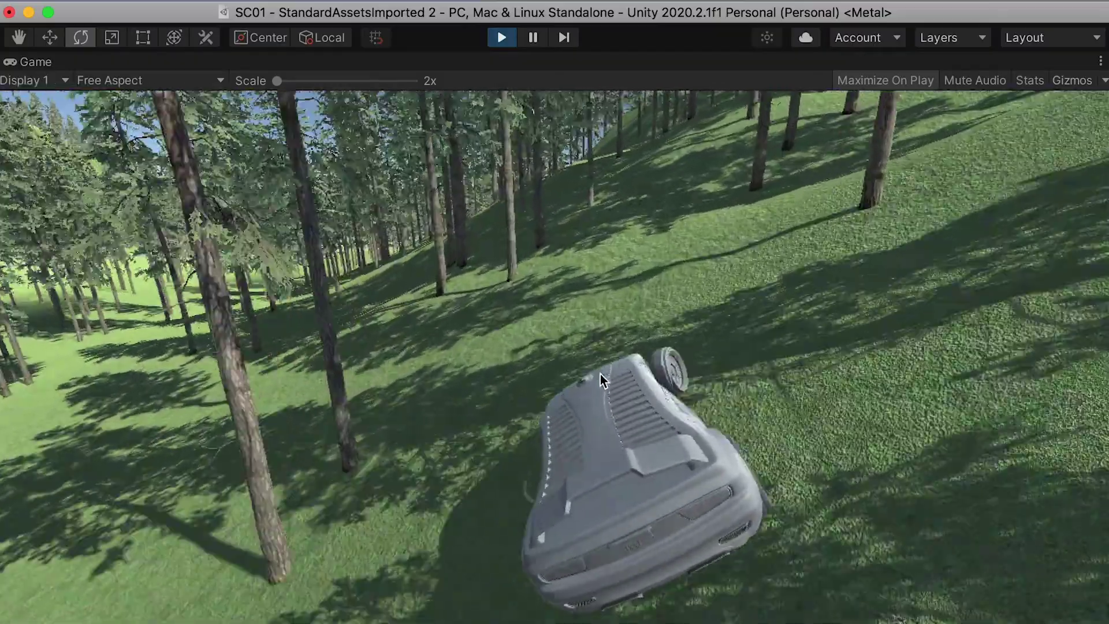
key(w)
key(d)
key(a)
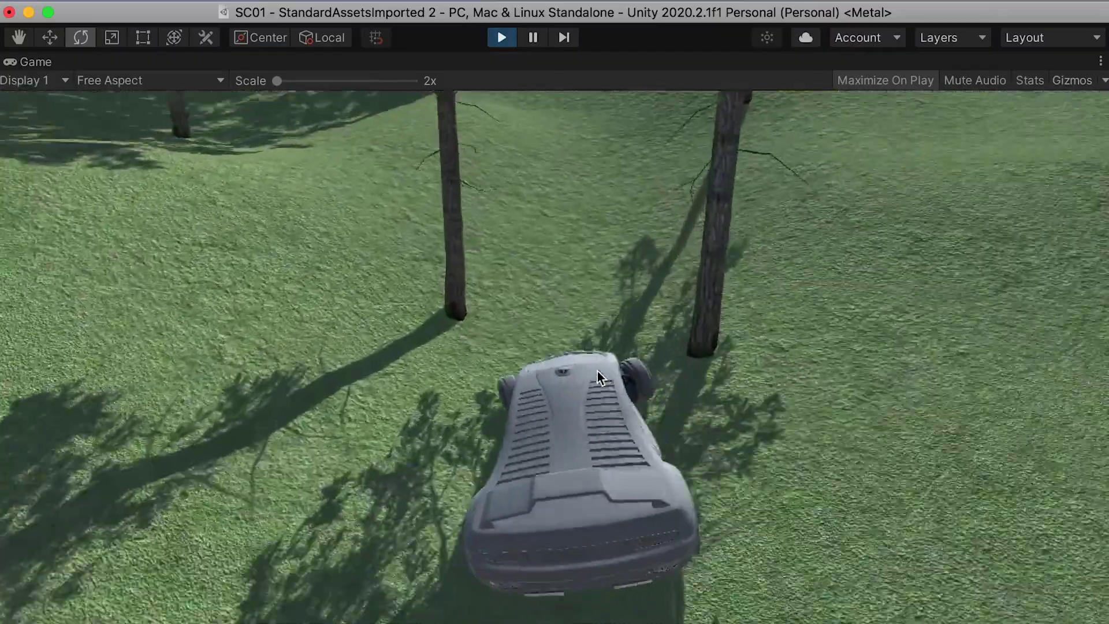
key(Up)
key(super+p)
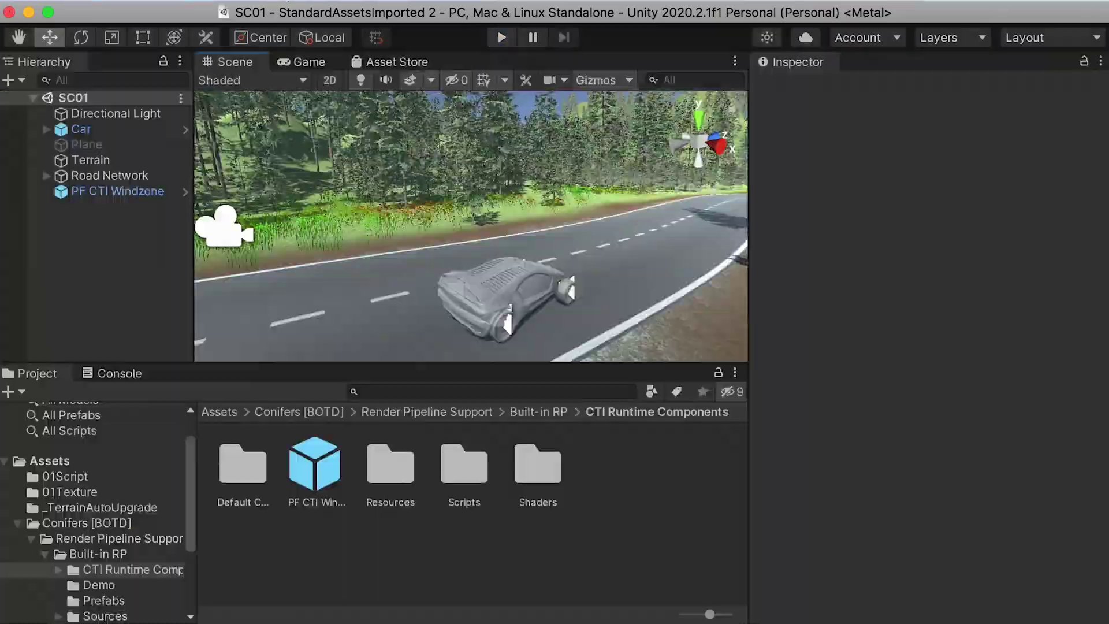
Add a new camera to the scene near the car and name it FP Cam.
click(98, 133)
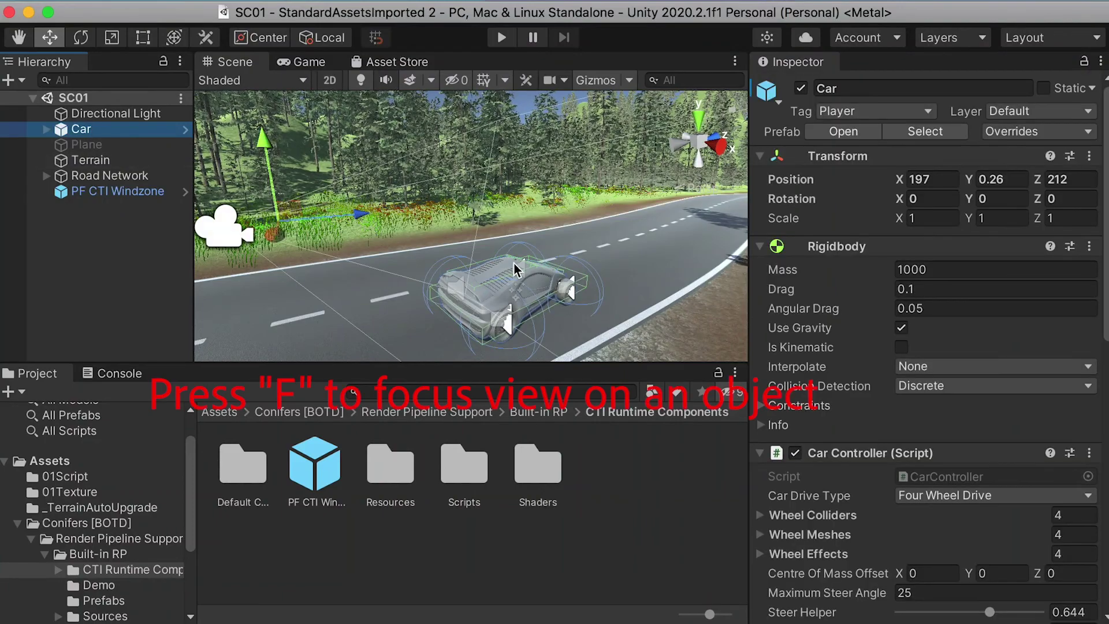
key(f)
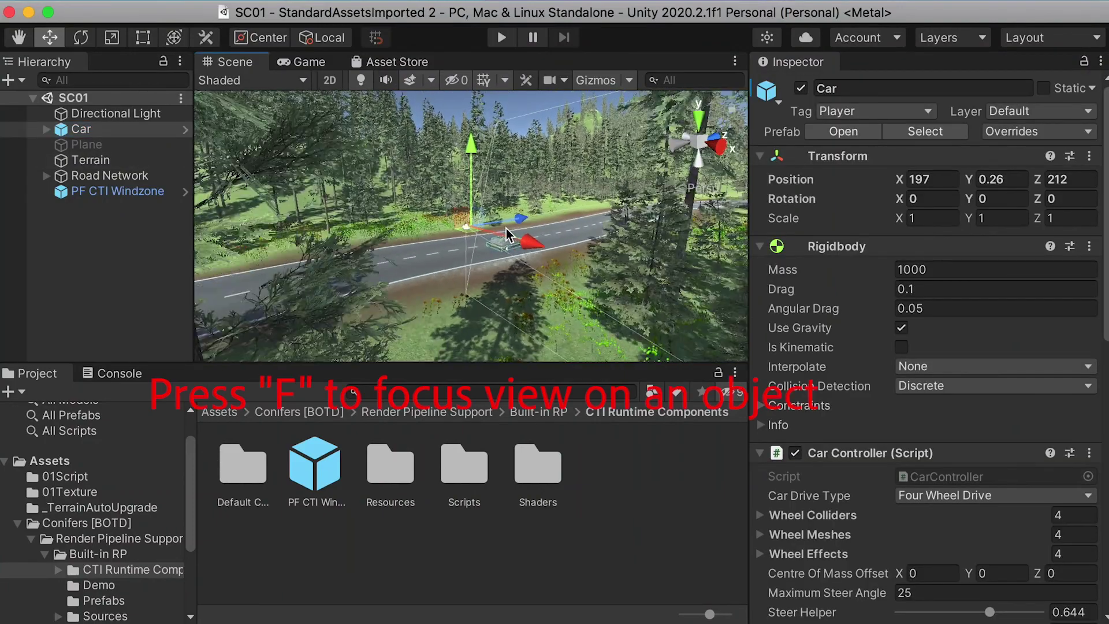
scroll(507, 227, up, 10)
scroll(536, 238, down, 3)
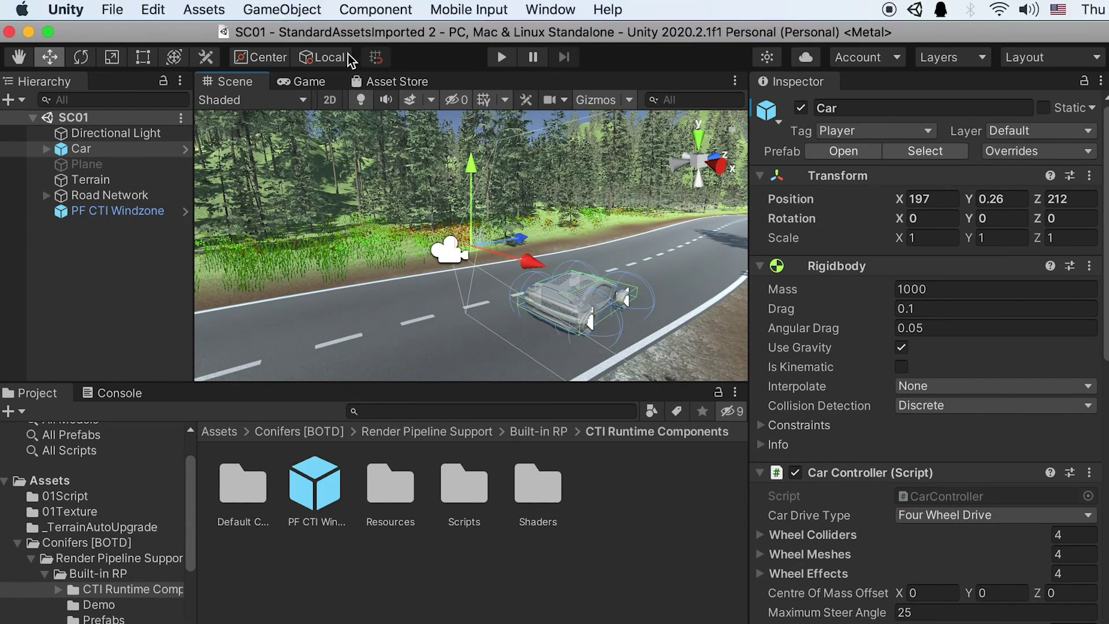
click(273, 7)
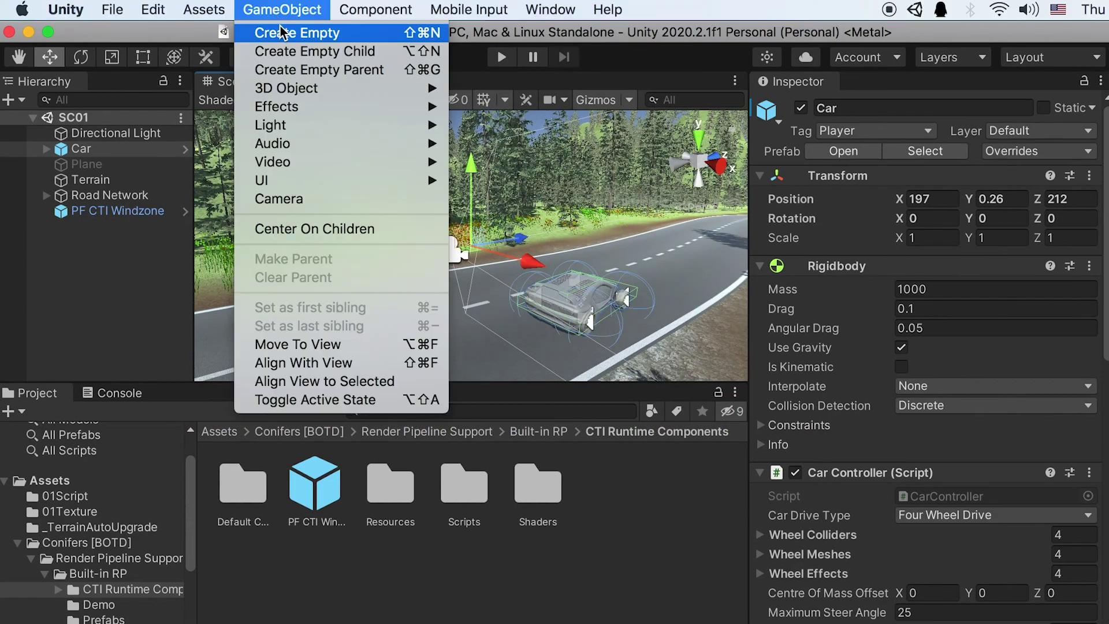
click(301, 198)
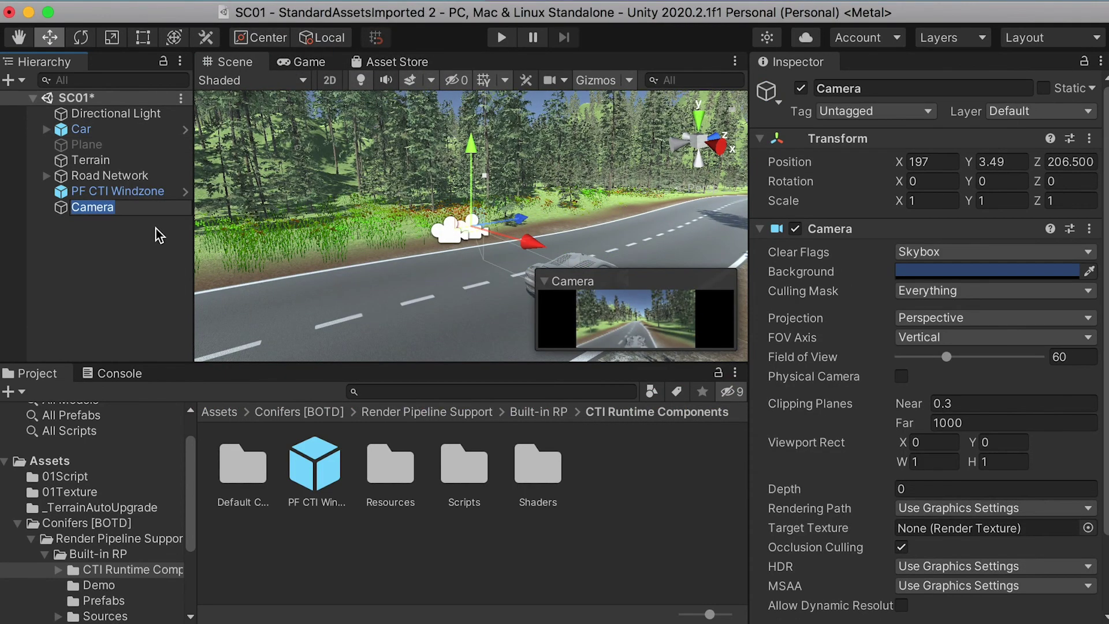
text(FP Cam)
key(Return)
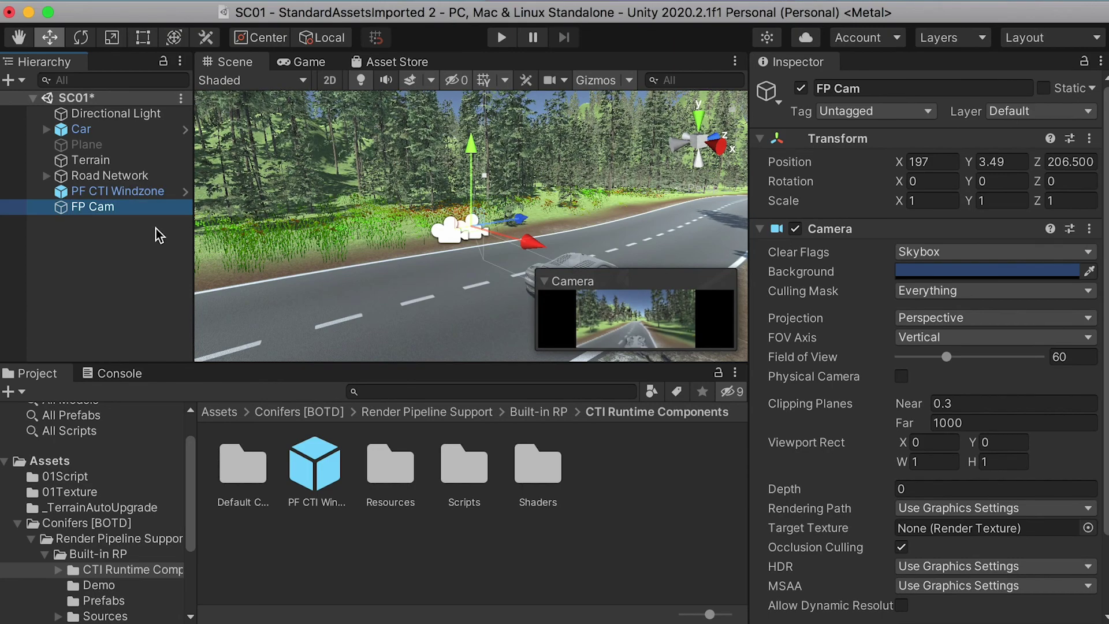
Position FP Cam low over the front of the car, at about Y 1.41 and Z 213.13.
alt+drag(399, 208, 716, 219)
middle_drag(728, 191, 500, 165)
drag(362, 123, 375, 207)
drag(454, 260, 487, 259)
drag(405, 178, 404, 172)
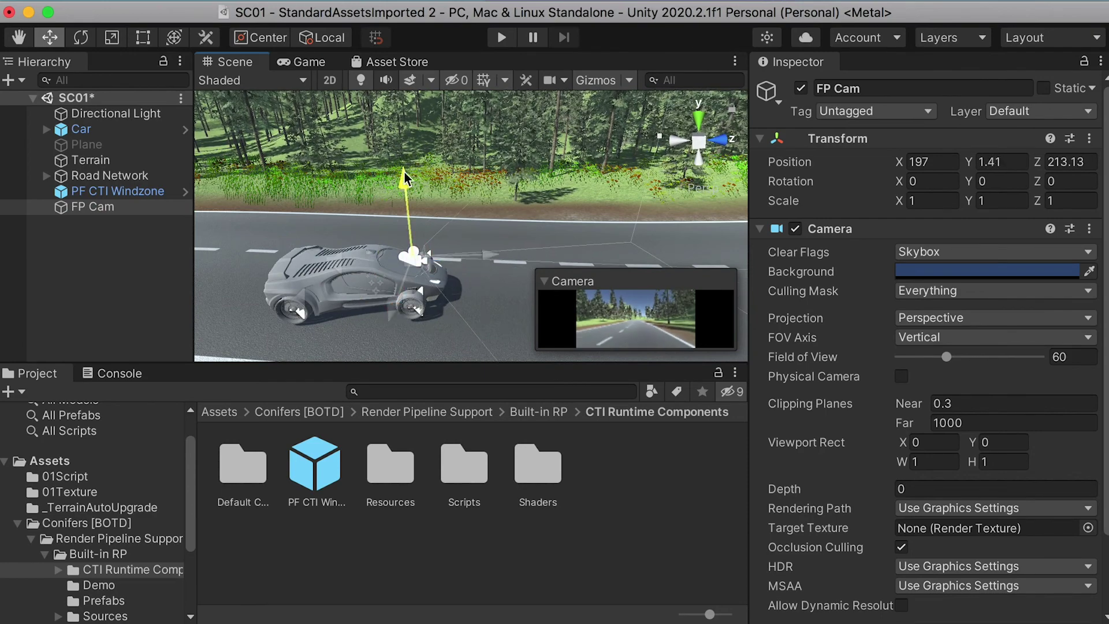
Make FP Cam a child of Car and deactivate the CamFocusPoint object.
click(47, 130)
drag(88, 317, 78, 130)
click(127, 237)
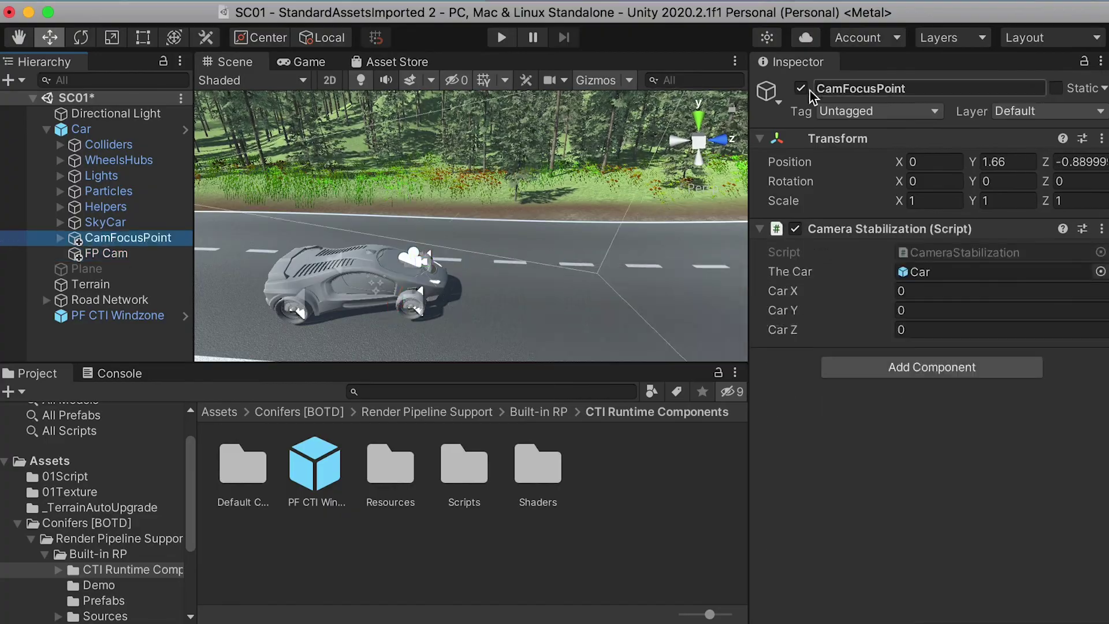
click(800, 88)
Play-test the scene from FP Cam, driving the car forward along the road, and stop the game.
click(501, 38)
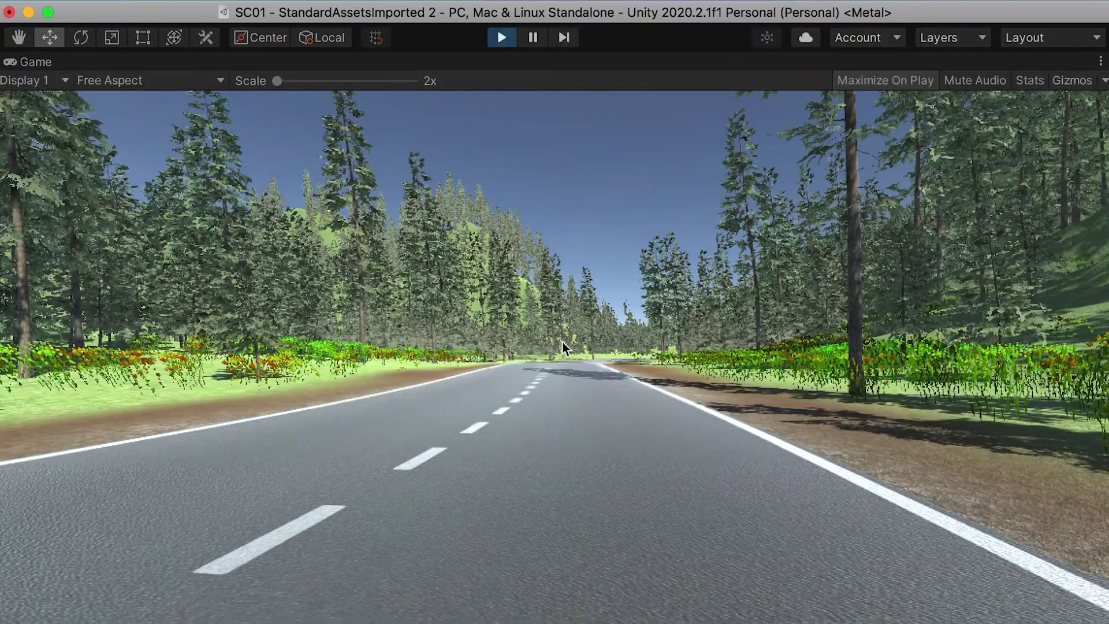
key(Up)
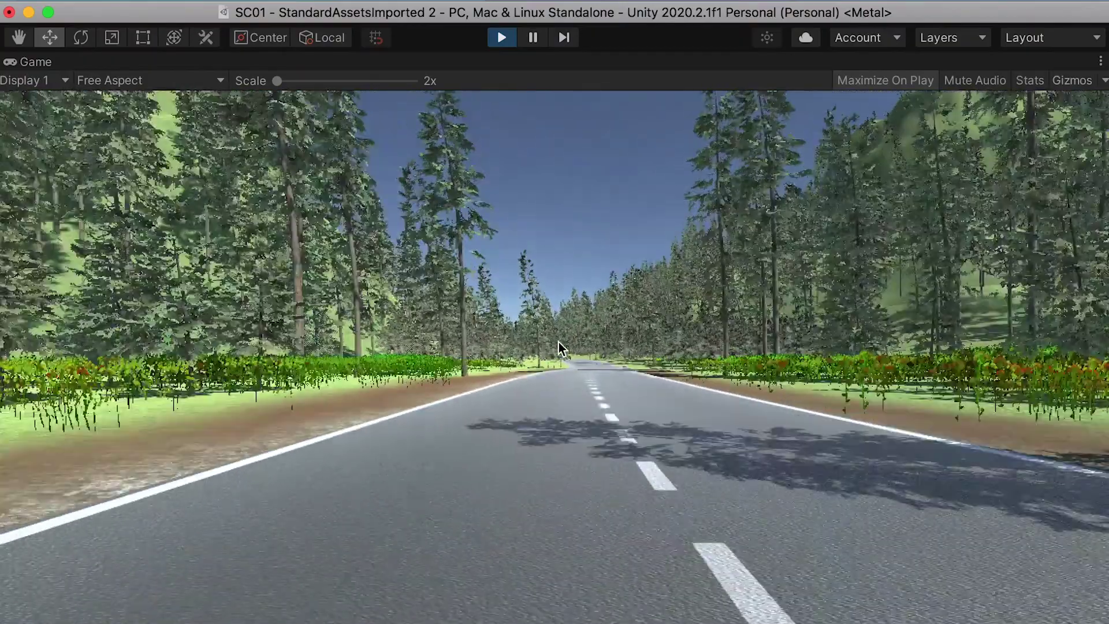
key(super+p)
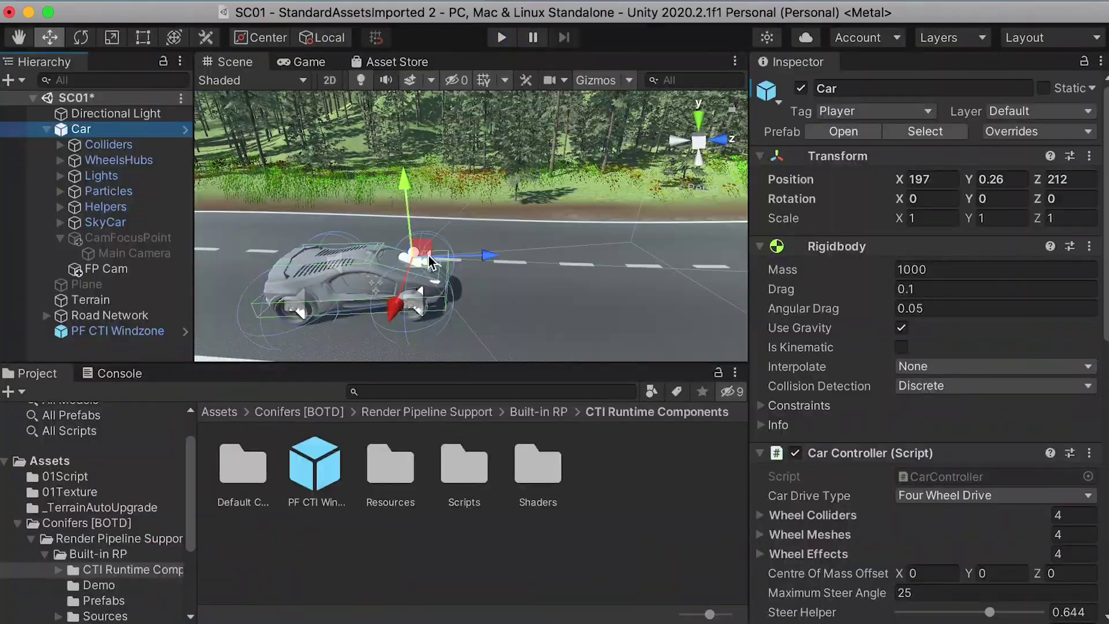
Tag FP Cam as MainCamera, checking it against the tag of Main Camera, and play-test the scene again.
click(100, 269)
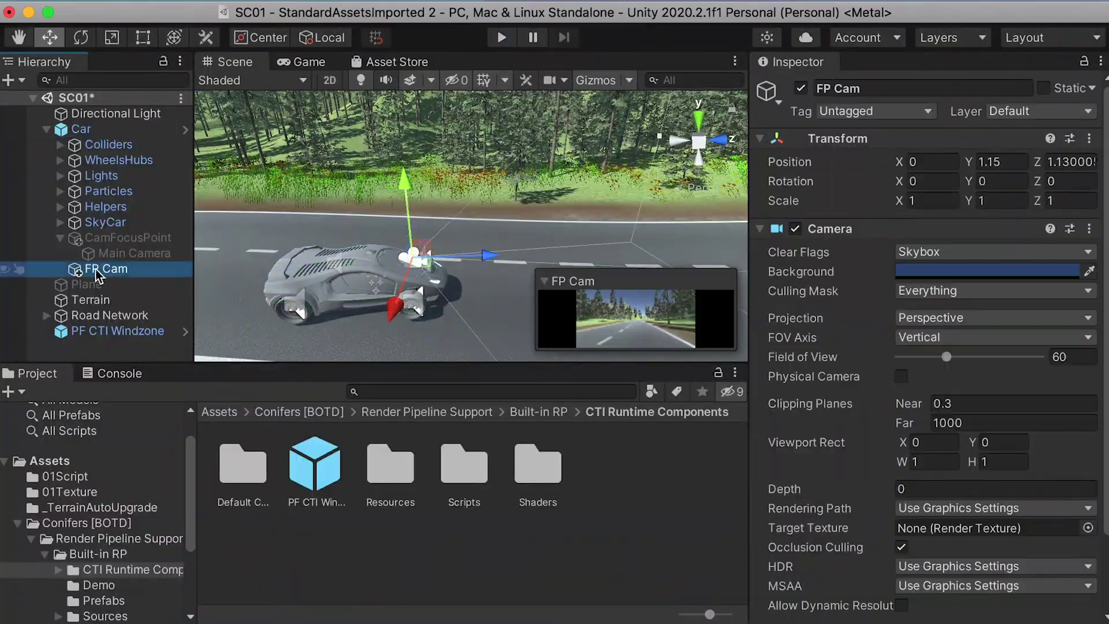
click(865, 111)
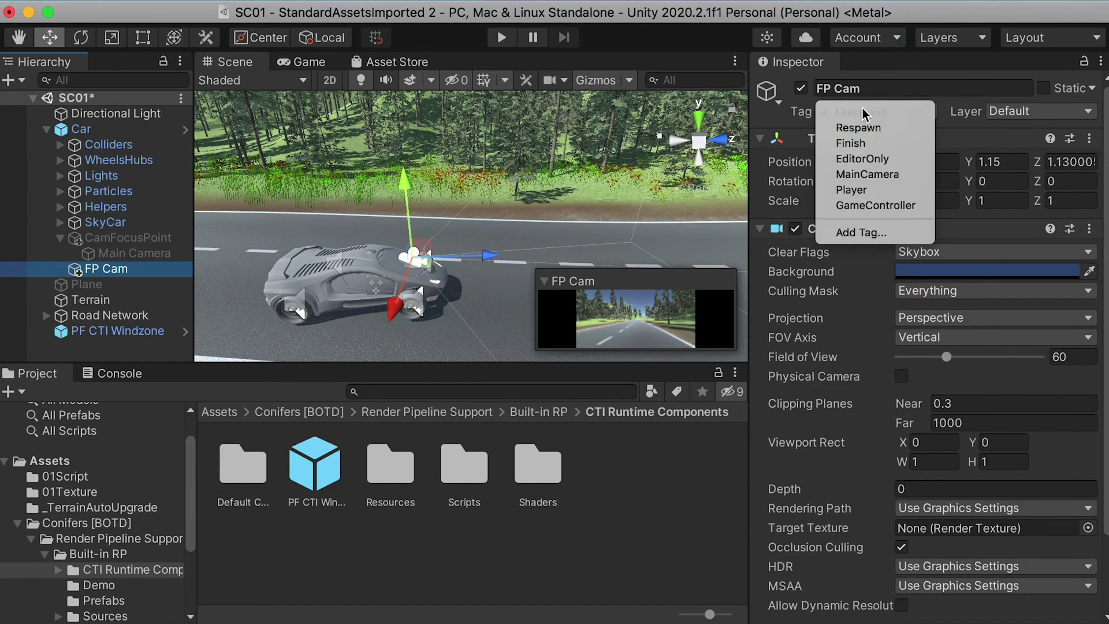
click(895, 174)
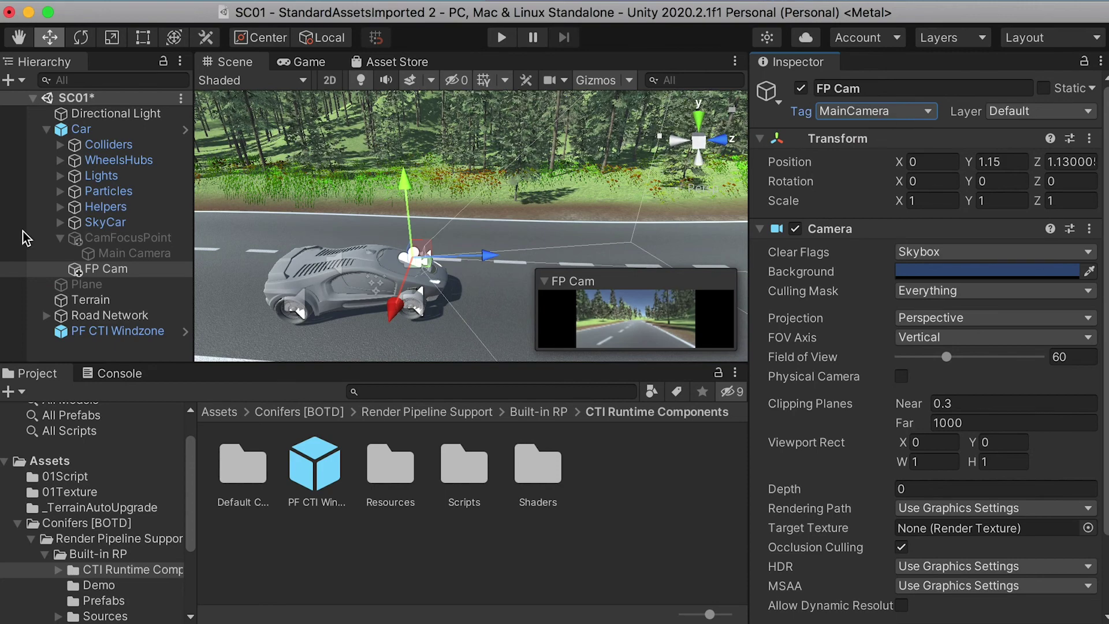
click(121, 257)
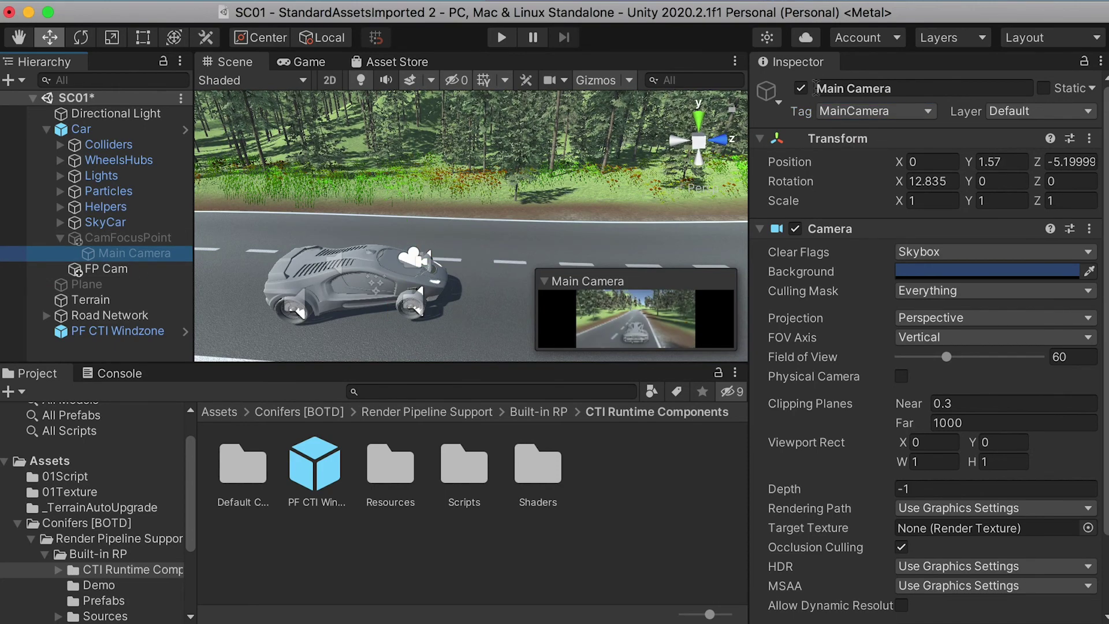
key(Down)
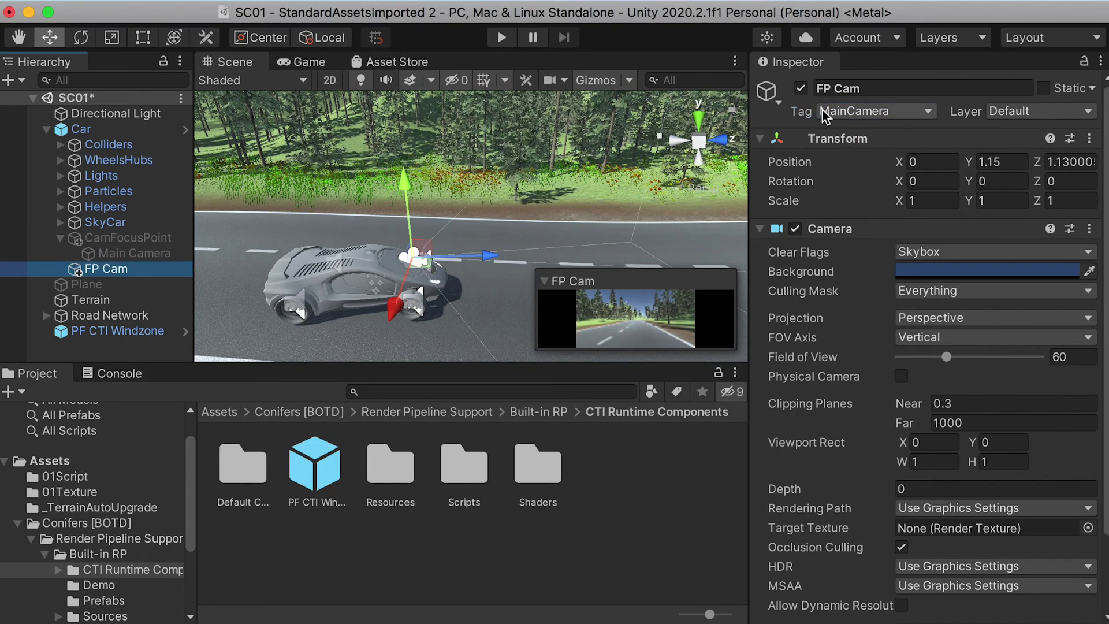
click(61, 238)
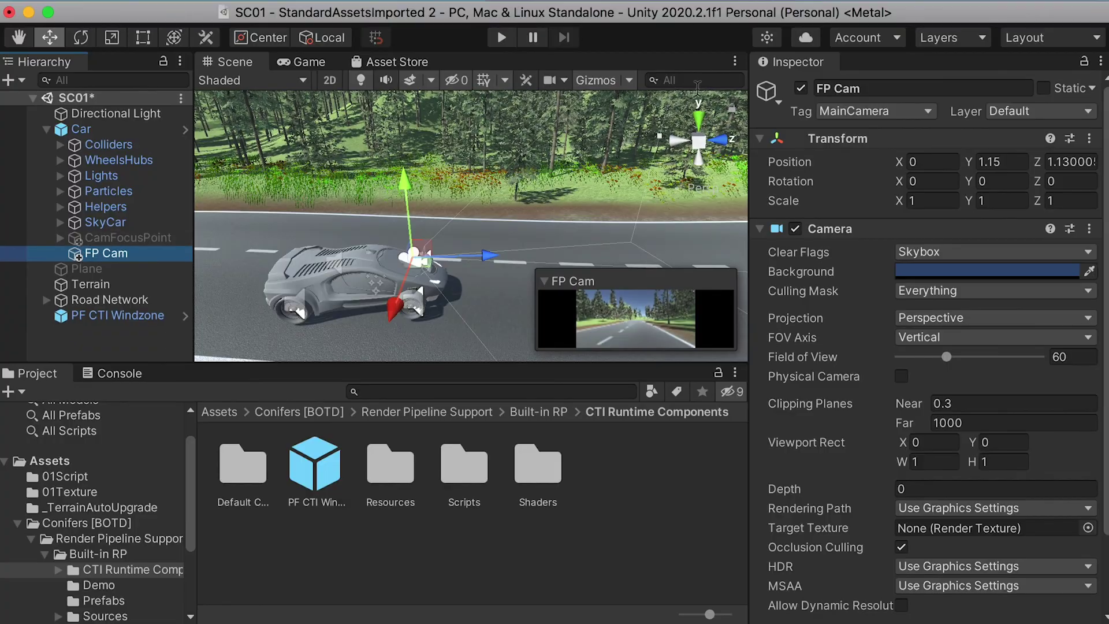
click(502, 37)
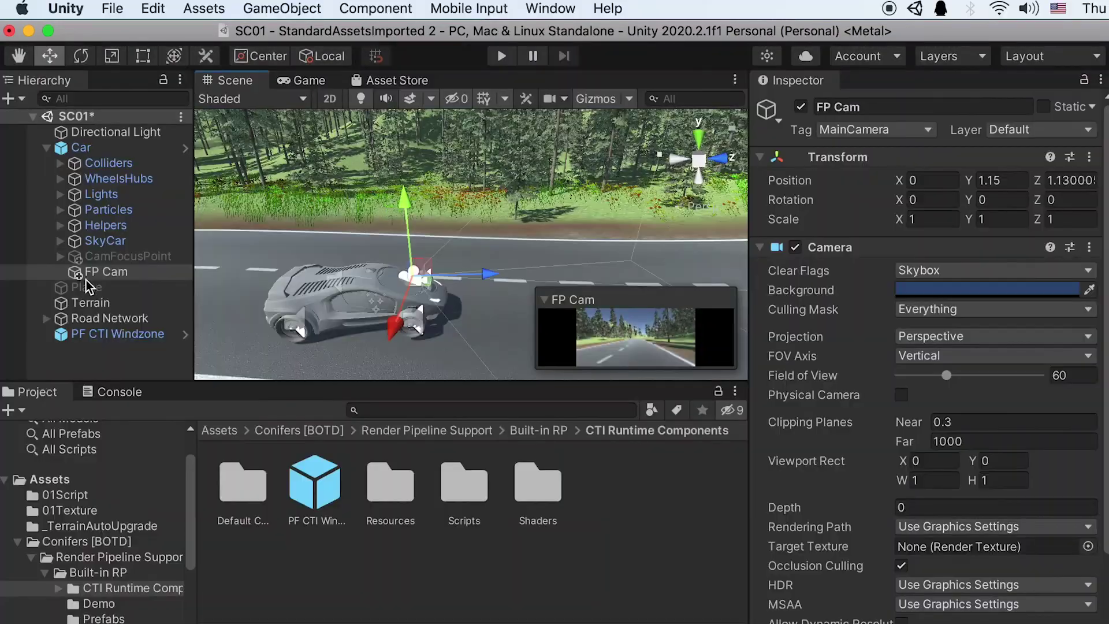
Add another camera to the scene and name it Top Cam.
click(292, 9)
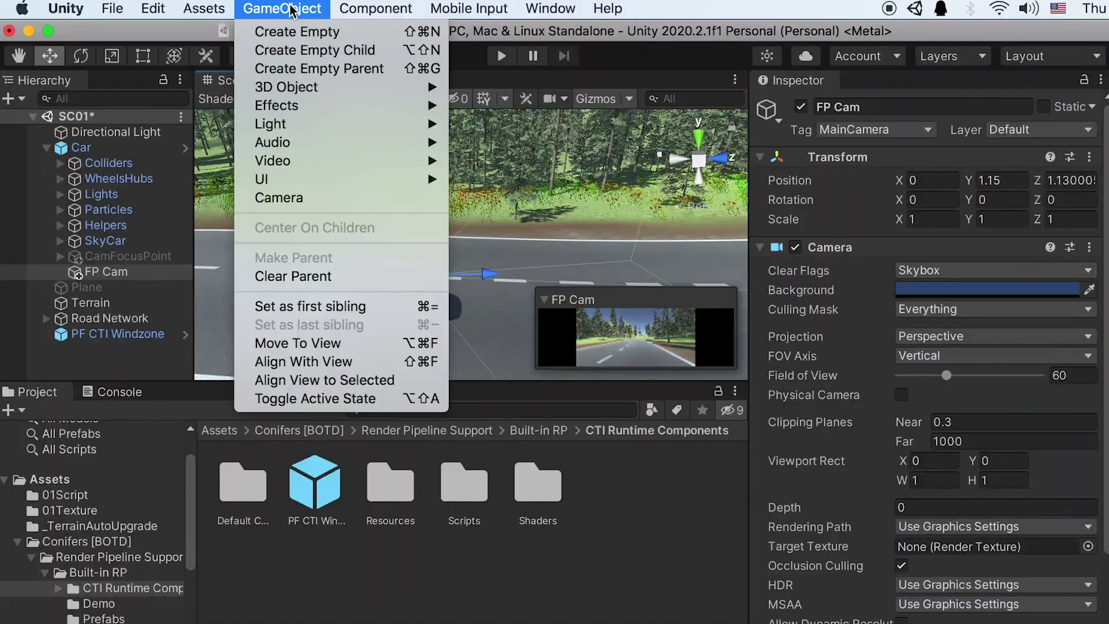
click(302, 198)
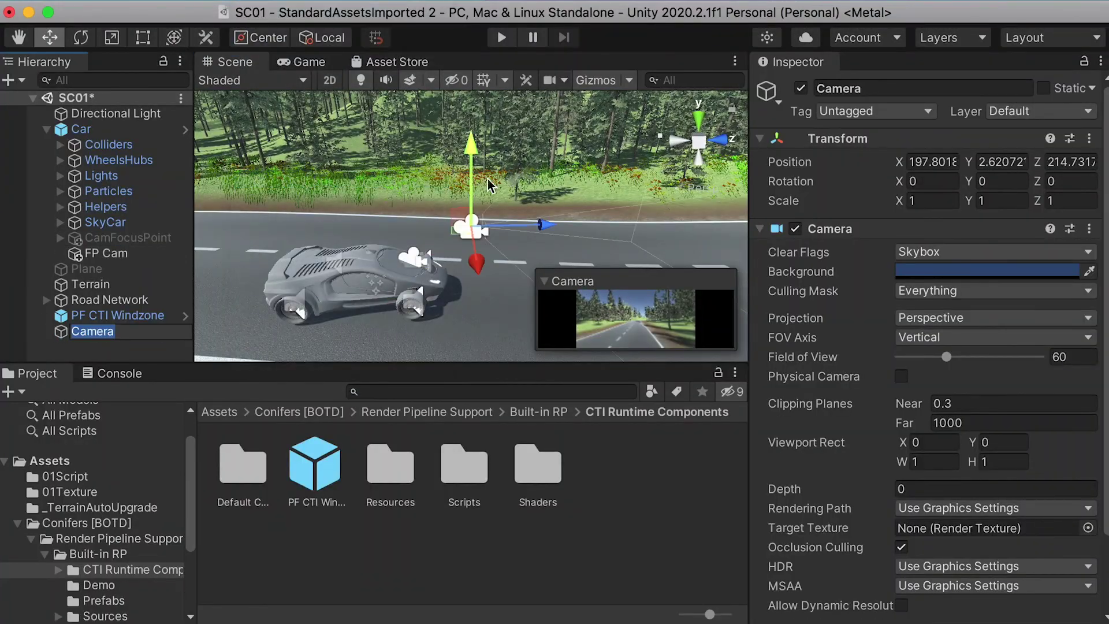
text(Top Cam)
key(Return)
Raise Top Cam to a height of about Y 11.74 and set its X rotation to 90 so it looks straight down.
alt+right_drag(638, 222, 370, 192)
drag(472, 141, 475, 0)
middle_drag(471, 144, 520, 231)
key(e)
drag(563, 103, 617, 157)
click(922, 181)
text(90)
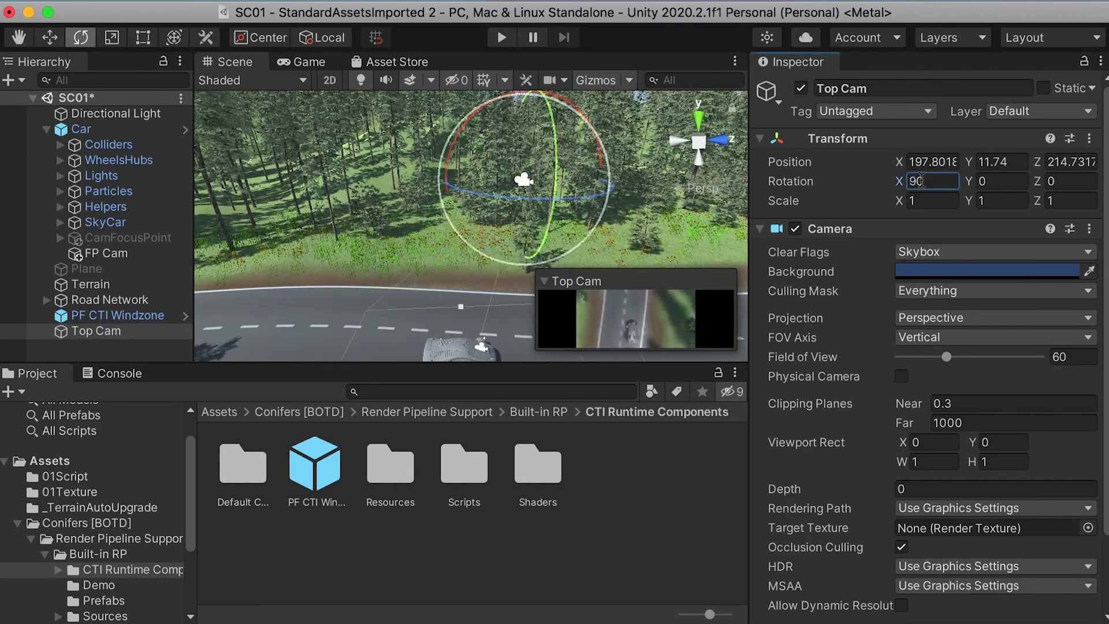
click(101, 324)
Move Top Cam higher and further along the road ahead of the car, to about Y 21.03 and Z 217.94.
alt+drag(358, 277, 588, 372)
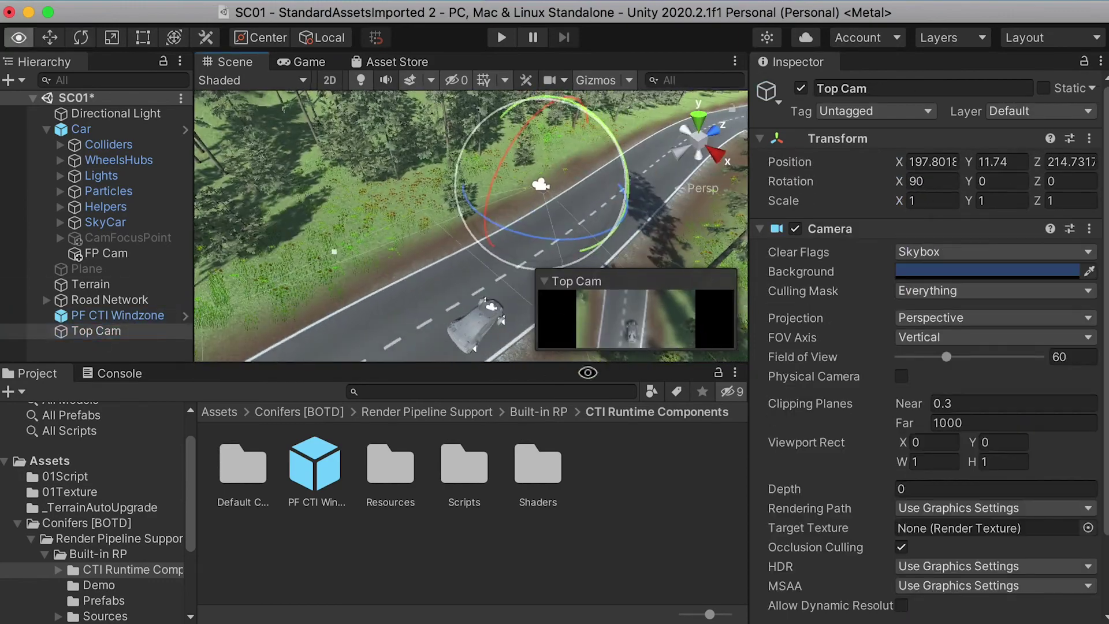
key(w)
drag(578, 166, 566, 173)
drag(523, 241, 550, 162)
alt+drag(550, 162, 393, 173)
drag(548, 191, 568, 187)
drag(496, 245, 495, 124)
middle_drag(494, 124, 475, 261)
drag(475, 260, 477, 235)
drag(555, 173, 620, 159)
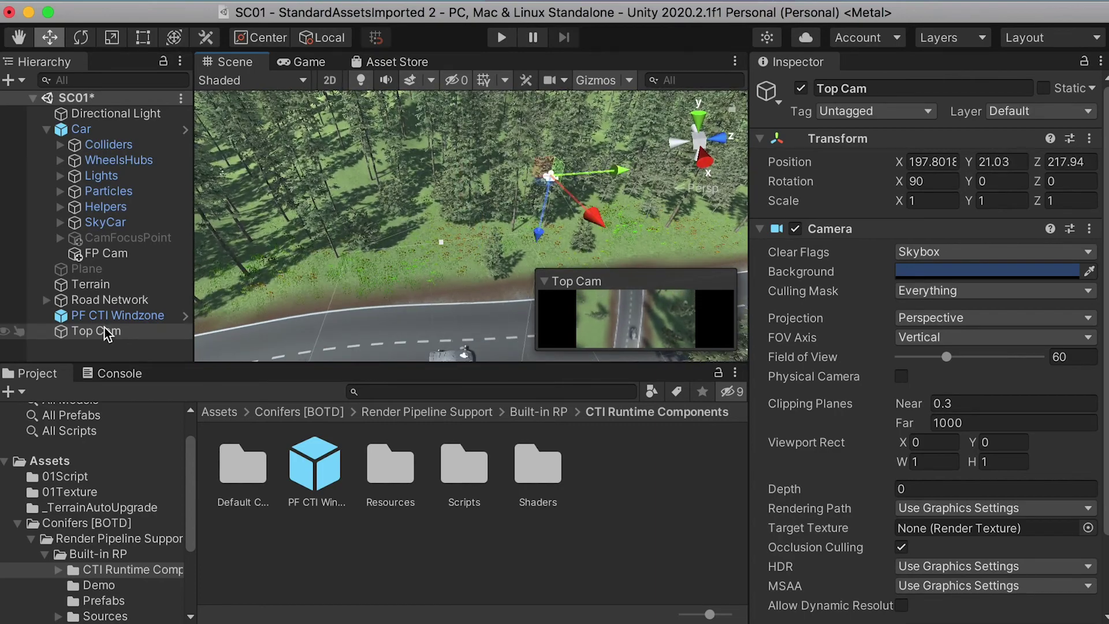
Make Top Cam a child of Car and tag it as MainCamera.
drag(103, 340, 81, 130)
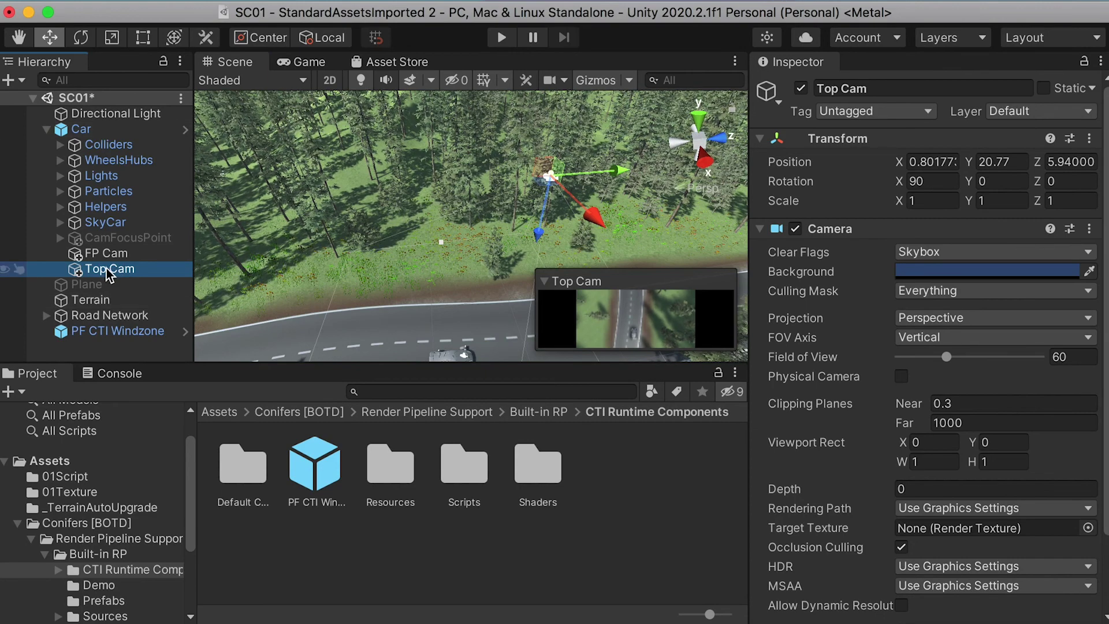
click(872, 111)
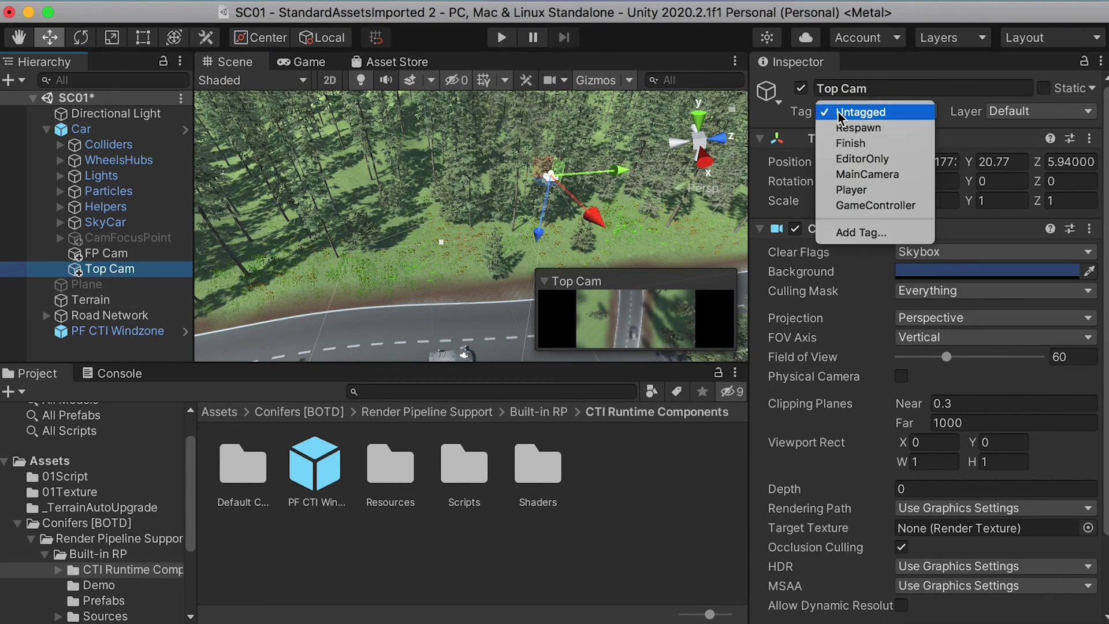
click(872, 111)
click(872, 111)
click(864, 174)
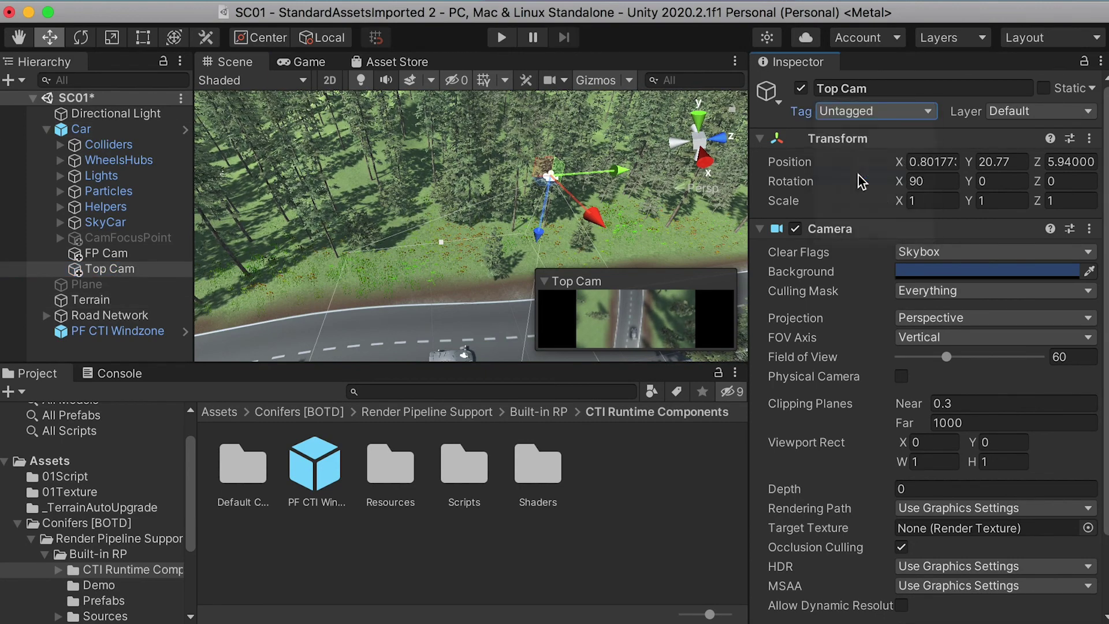
Deactivate FP Cam, play-test the scene from Top Cam, and stop the game.
click(97, 256)
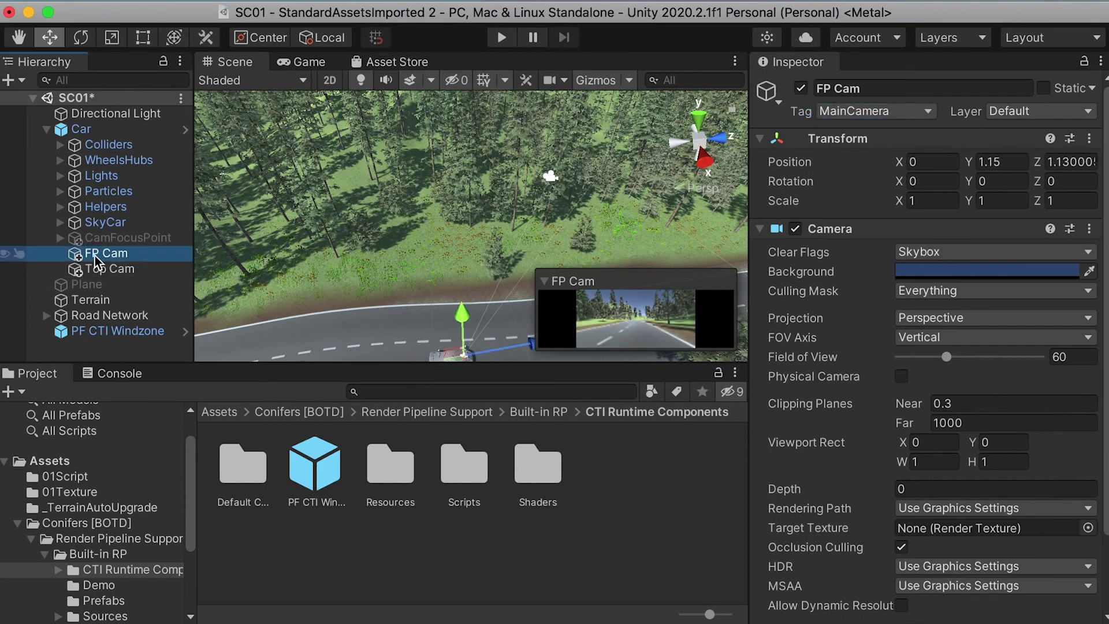
click(801, 88)
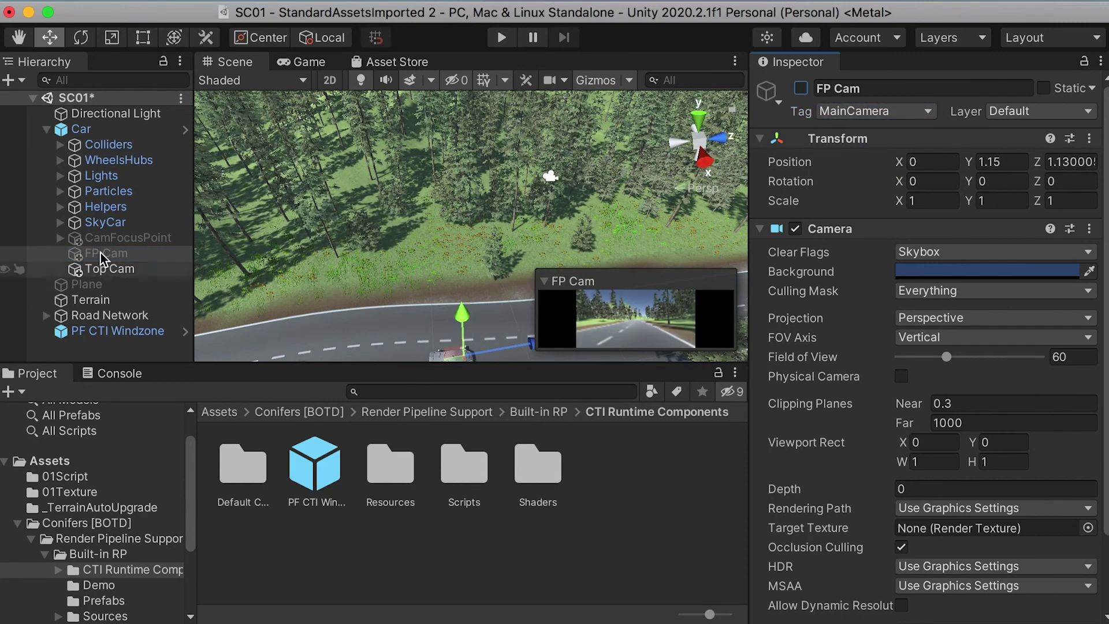
click(502, 38)
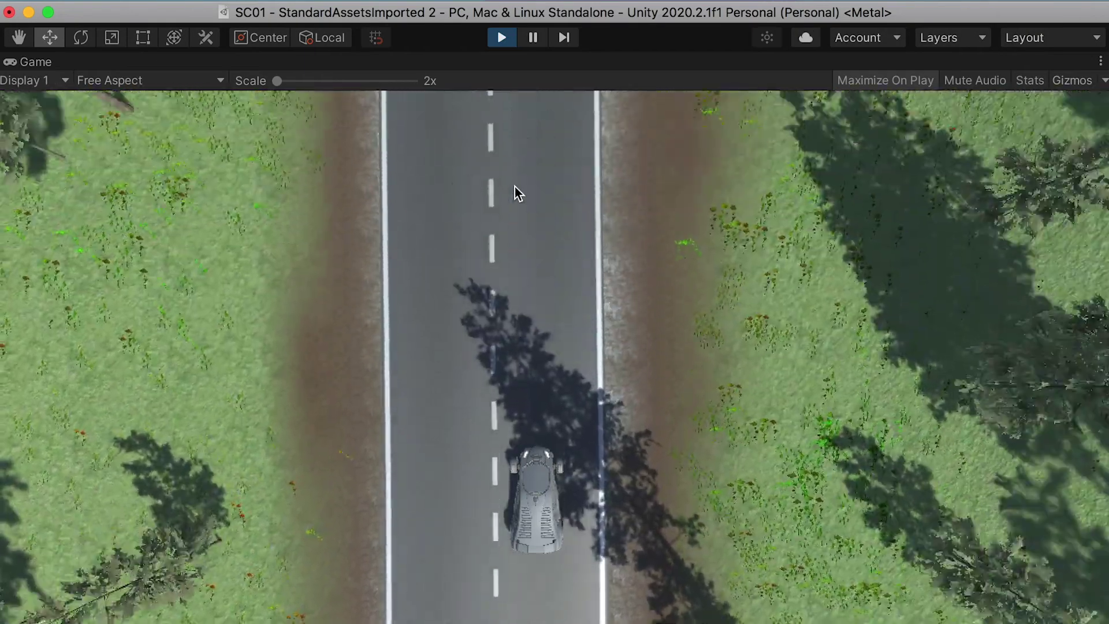
key(super+p)
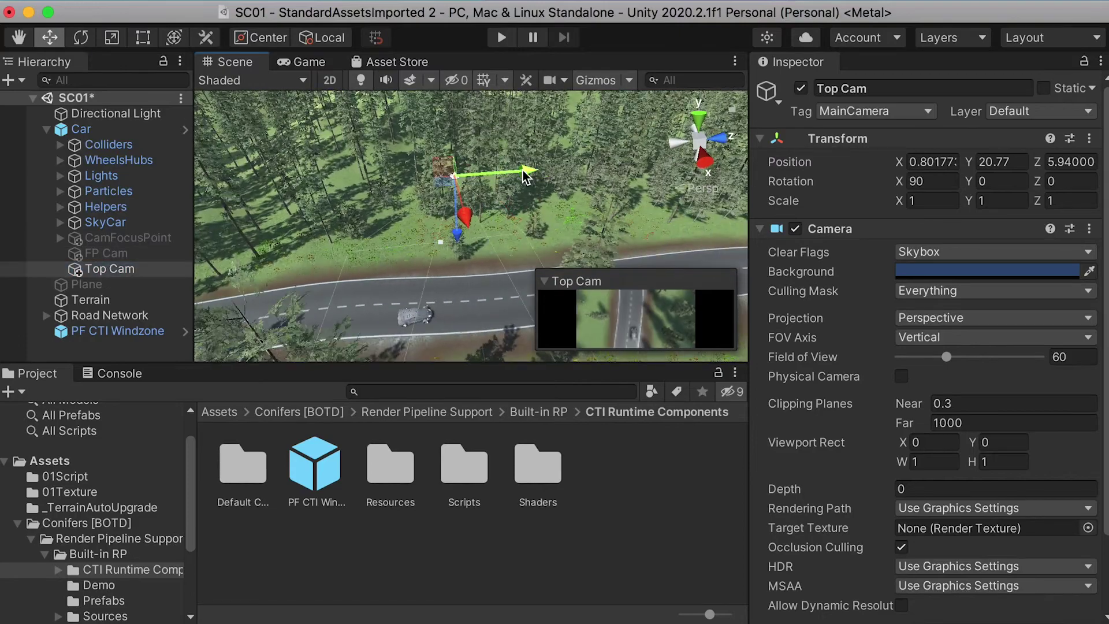
Shift Top Cam further ahead of the car along the road and check its framing in the game view.
drag(490, 238, 471, 189)
alt+drag(486, 182, 487, 208)
drag(529, 174, 581, 161)
click(293, 64)
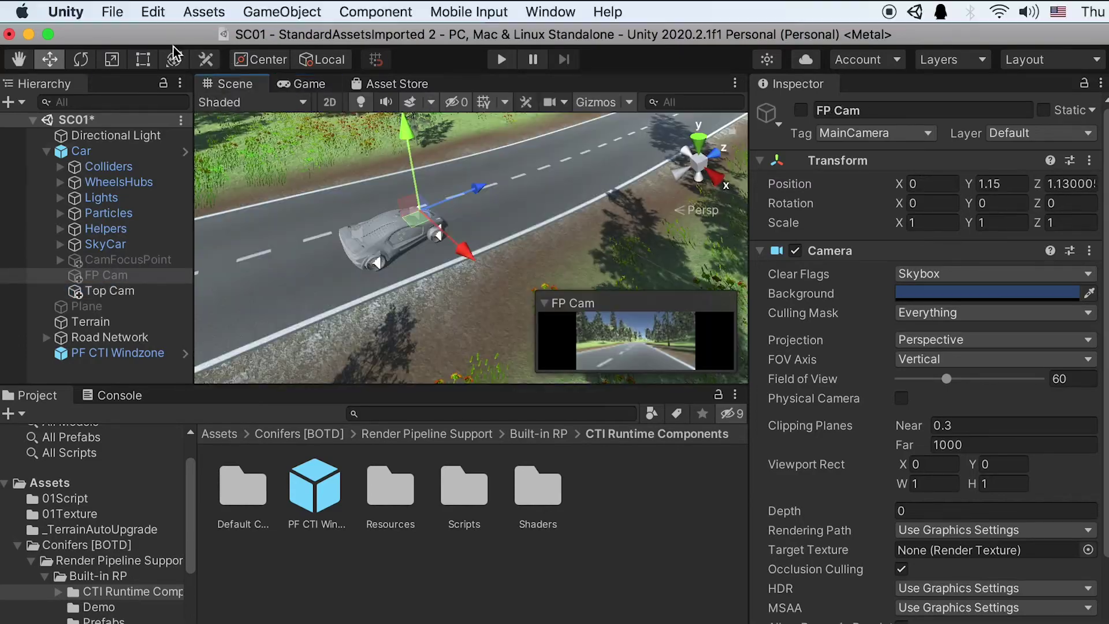
Add another camera to the scene near the car and name it Go Pro Cam.
click(282, 12)
click(303, 200)
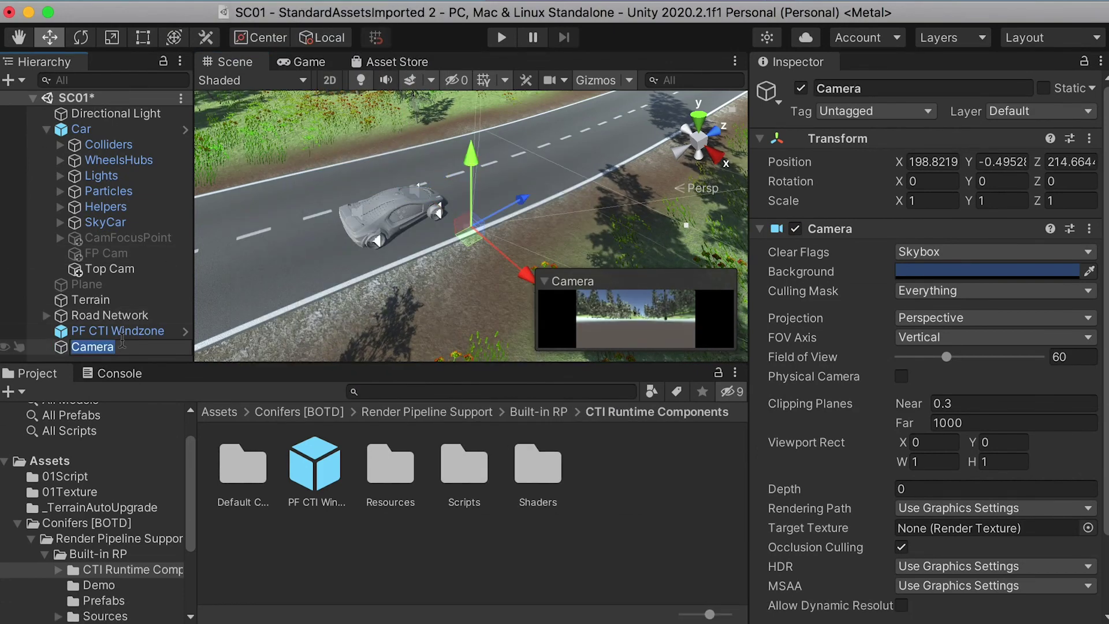
key(Return)
Position Go Pro Cam ahead of and above the car, with its Y rotation set to 180 so it faces back toward the car.
drag(519, 200, 651, 130)
alt+drag(641, 138, 571, 114)
key(e)
drag(522, 177, 492, 168)
click(982, 182)
text(180)
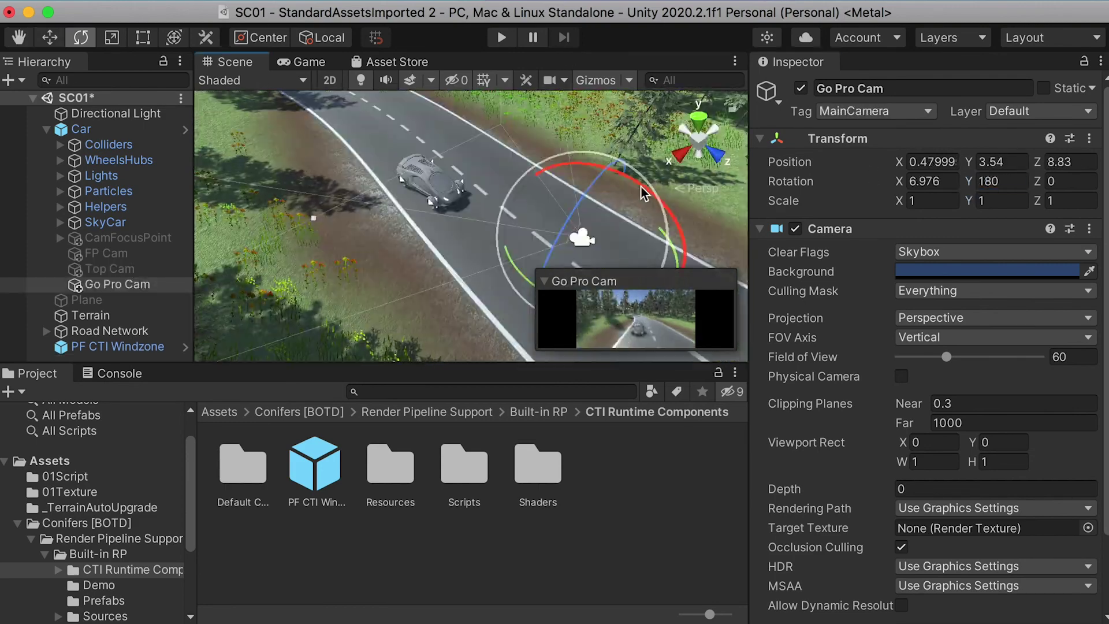
key(w)
drag(586, 156, 588, 110)
Play-test the scene from Go Pro Cam, driving forward and steering the car in both directions.
click(511, 38)
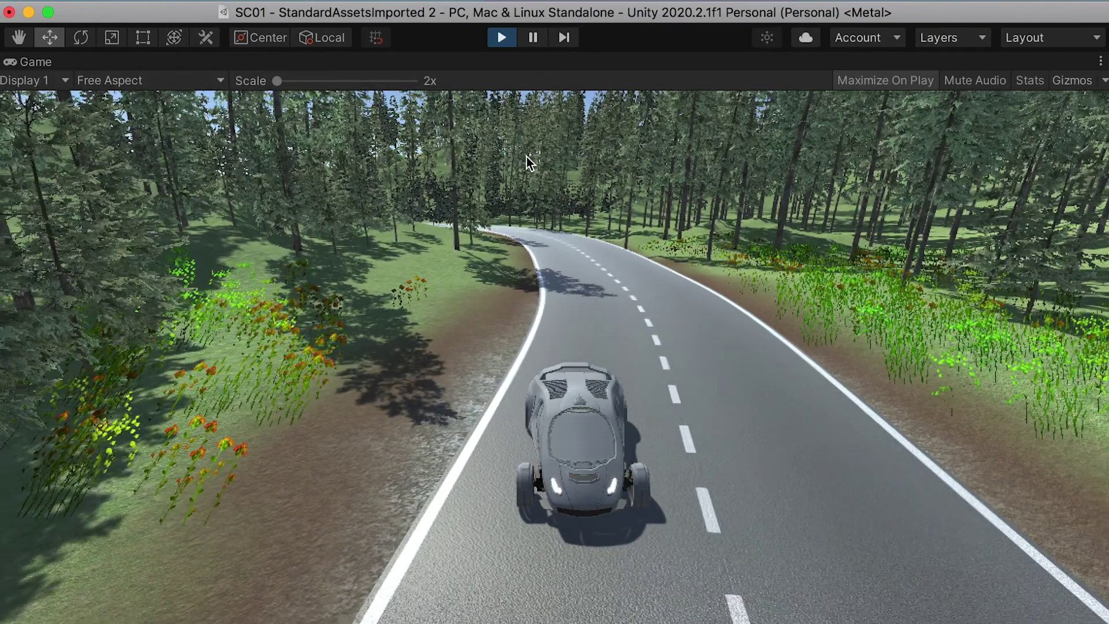
key(Up)
key(Left)
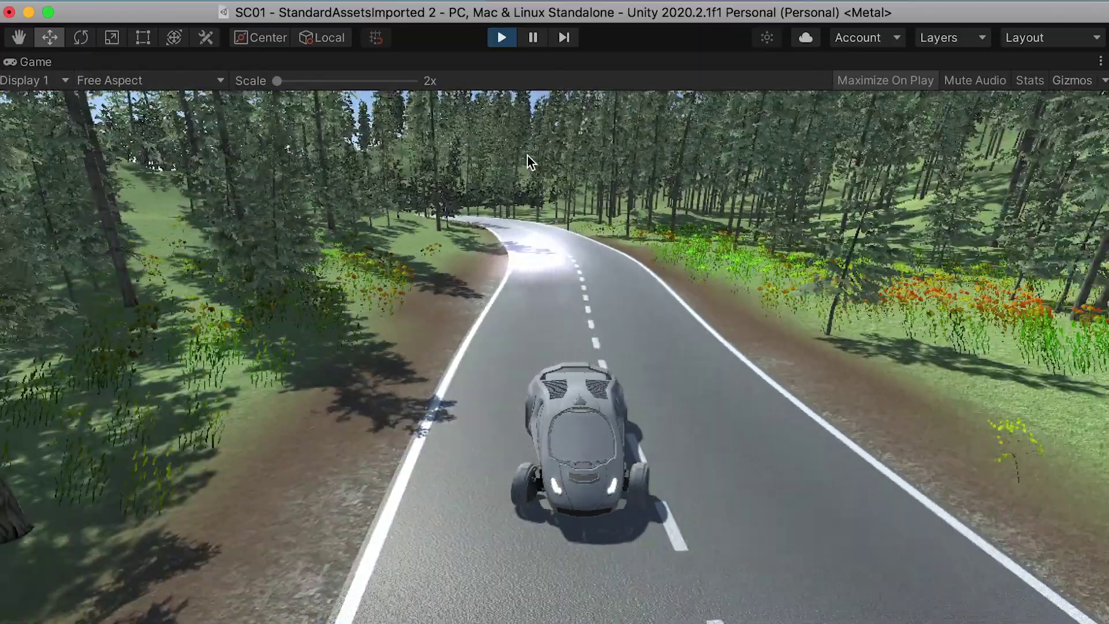
key(Right)
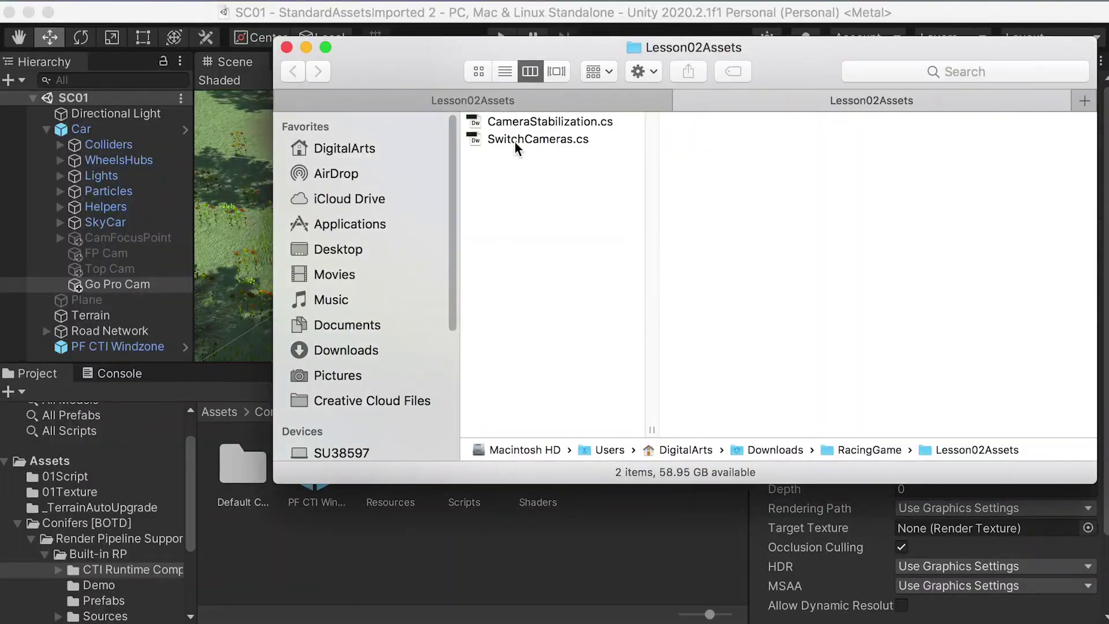
Switch to Finder, preview SwitchCameras.cs in the Lesson02Assets folder, and open it in Visual Studio.
click(515, 142)
key(space)
key(space)
right_click(502, 140)
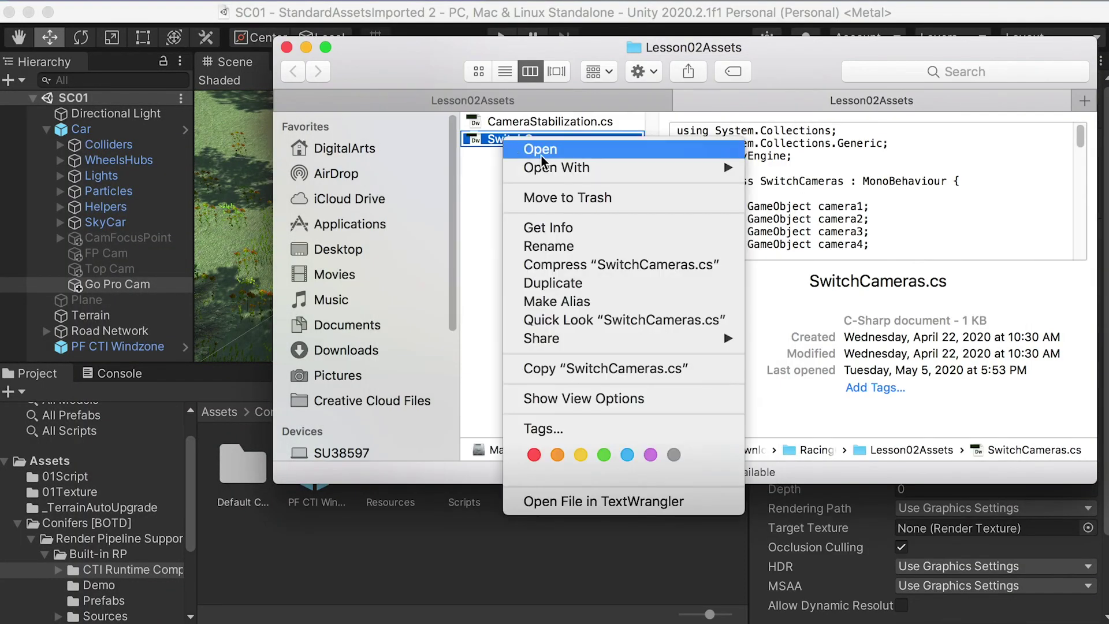
mouse_move(549, 163)
click(831, 363)
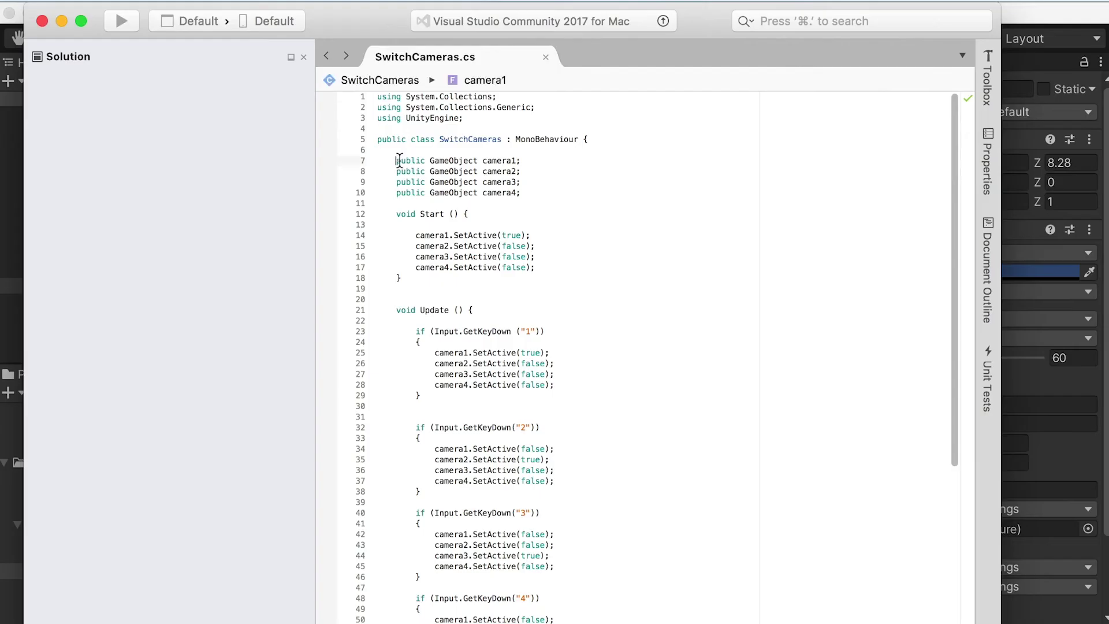
Review the SwitchCameras script's four camera variables, its Start defaults and the Update branches for keys 1 to 4.
drag(397, 161, 517, 189)
scroll(465, 197, down, 1)
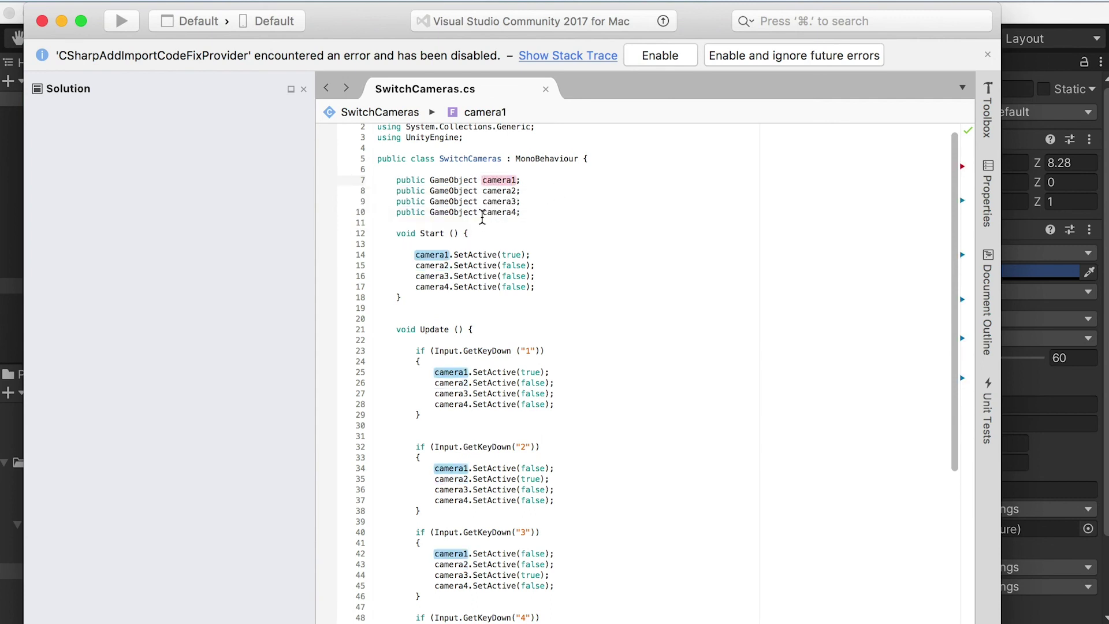
scroll(475, 219, down, 3)
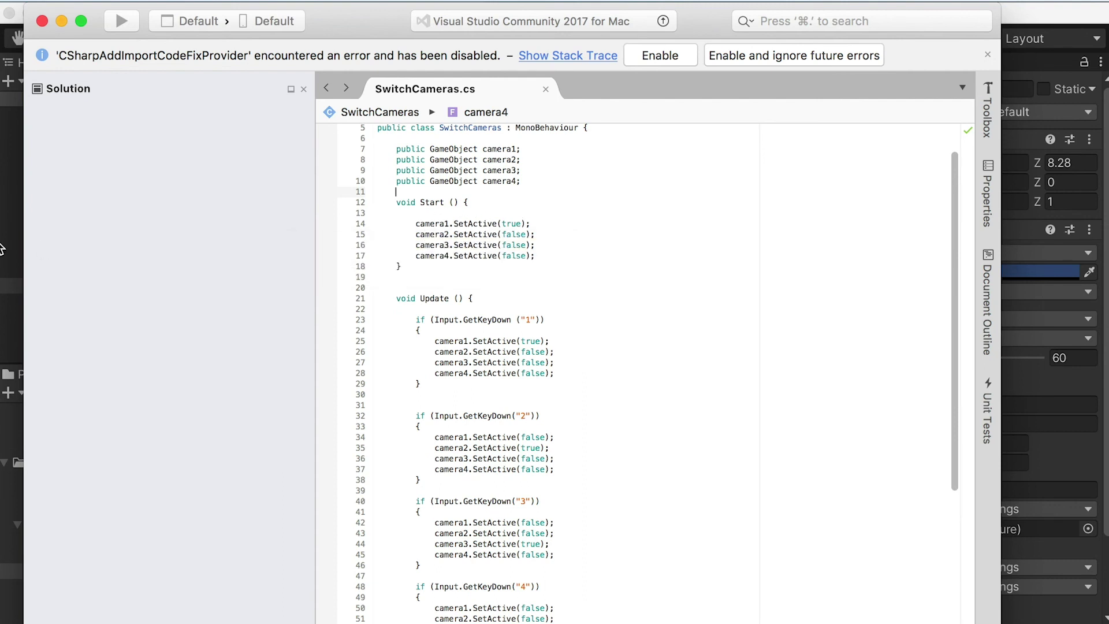
scroll(522, 245, down, 5)
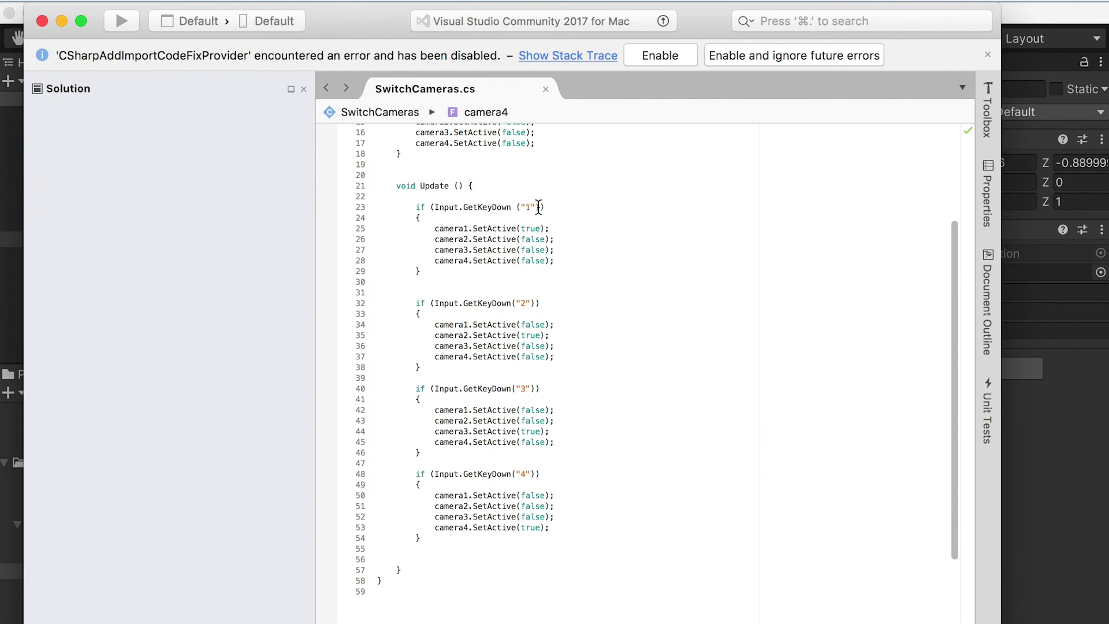
scroll(538, 207, up, 2)
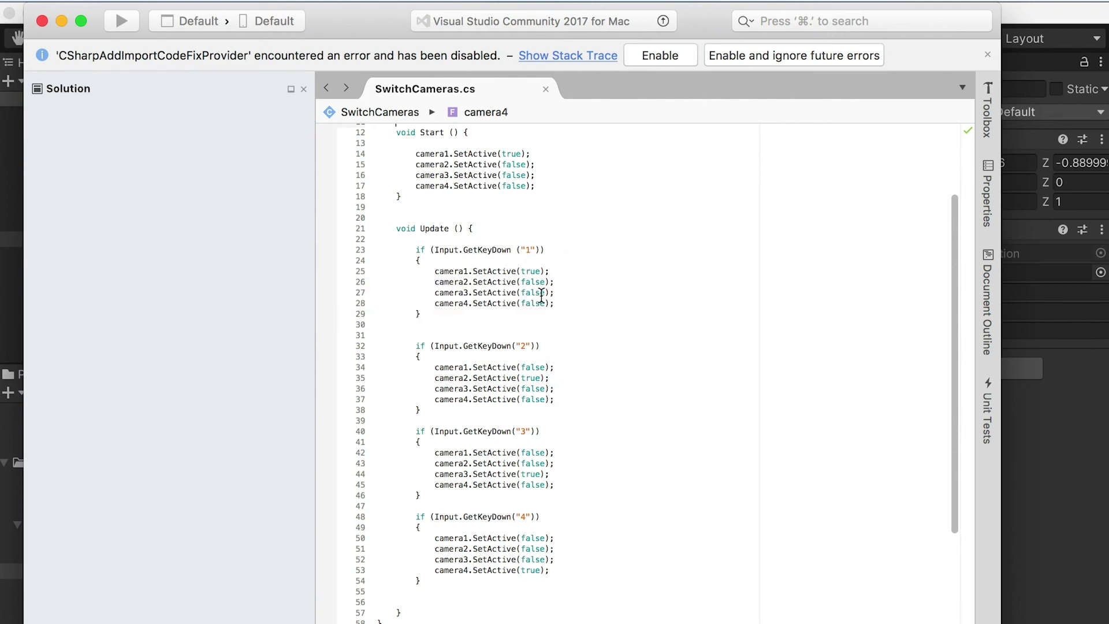
scroll(542, 317, down, 5)
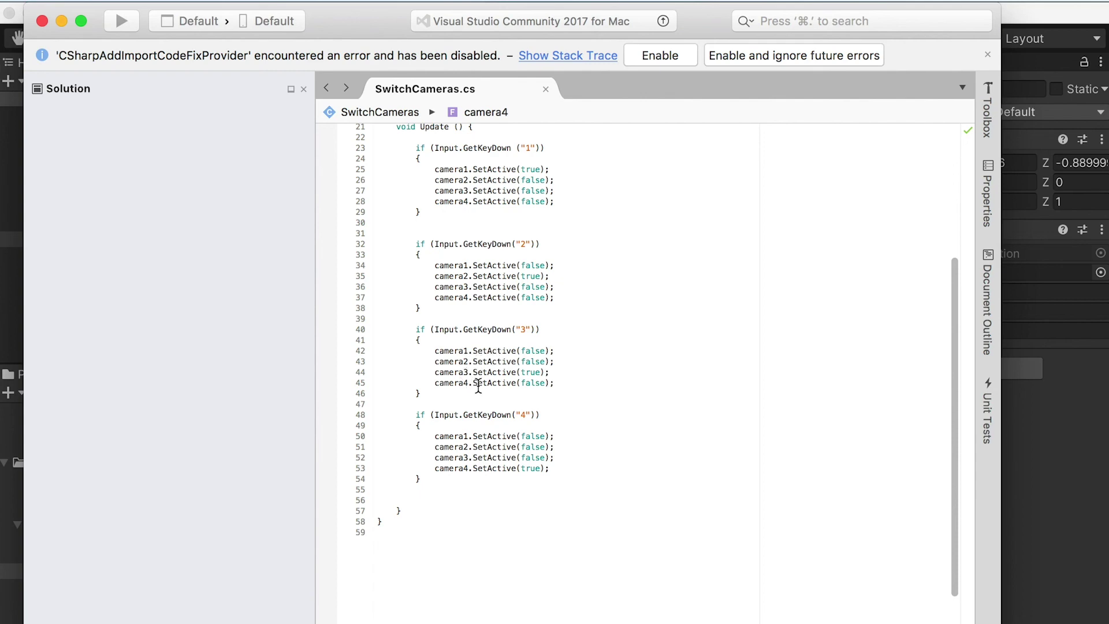
Switch to Unity and import SwitchCameras.cs from the Lesson02Assets folder in Finder into the project's 01Script folder.
key(super+Tab)
click(65, 477)
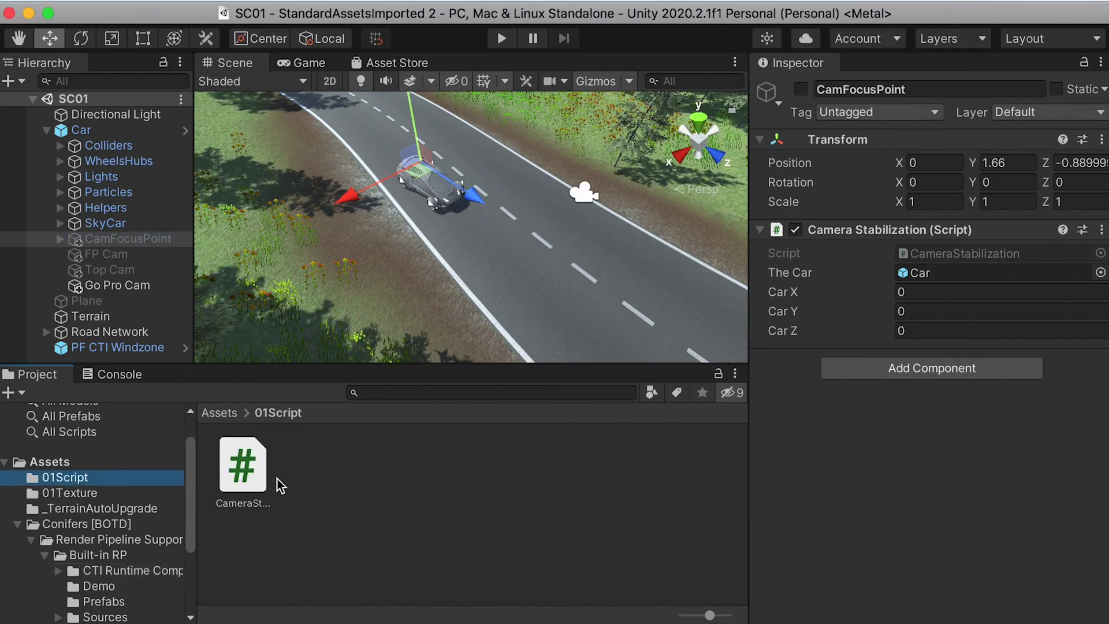
key(super+Tab)
drag(512, 140, 387, 515)
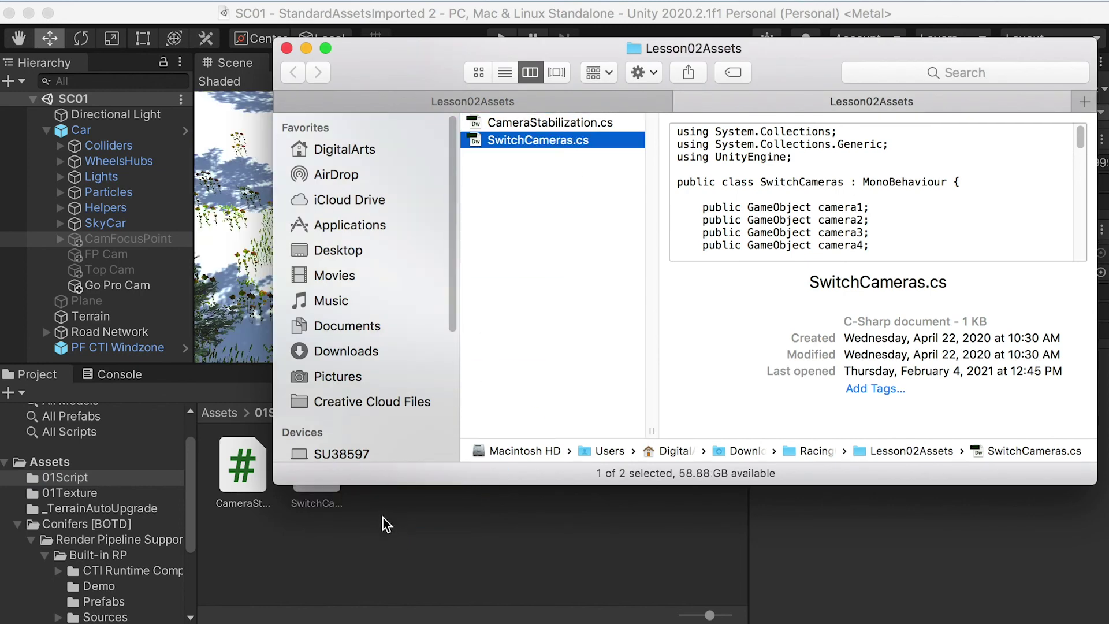
click(383, 519)
Create an empty game object in the scene and name it CarController.
click(85, 145)
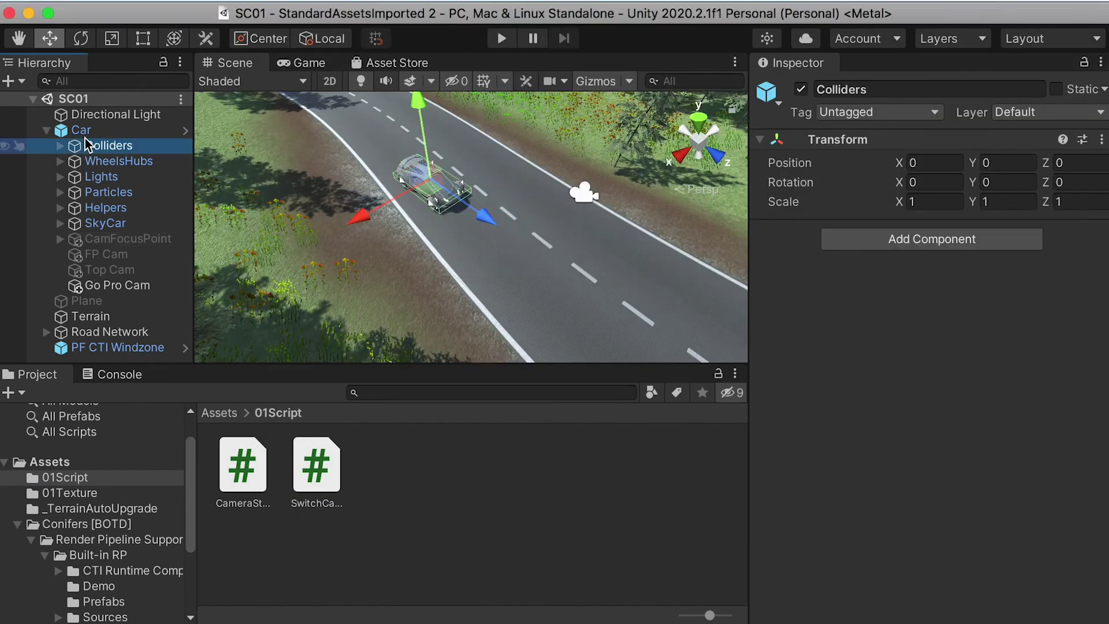
click(80, 131)
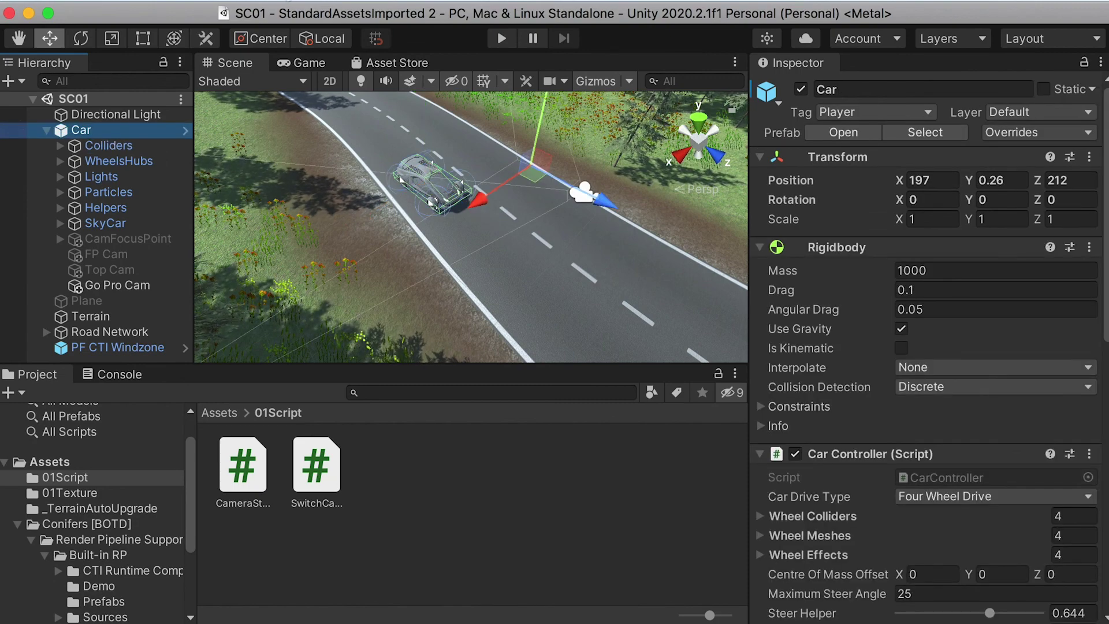
click(291, 1)
click(297, 11)
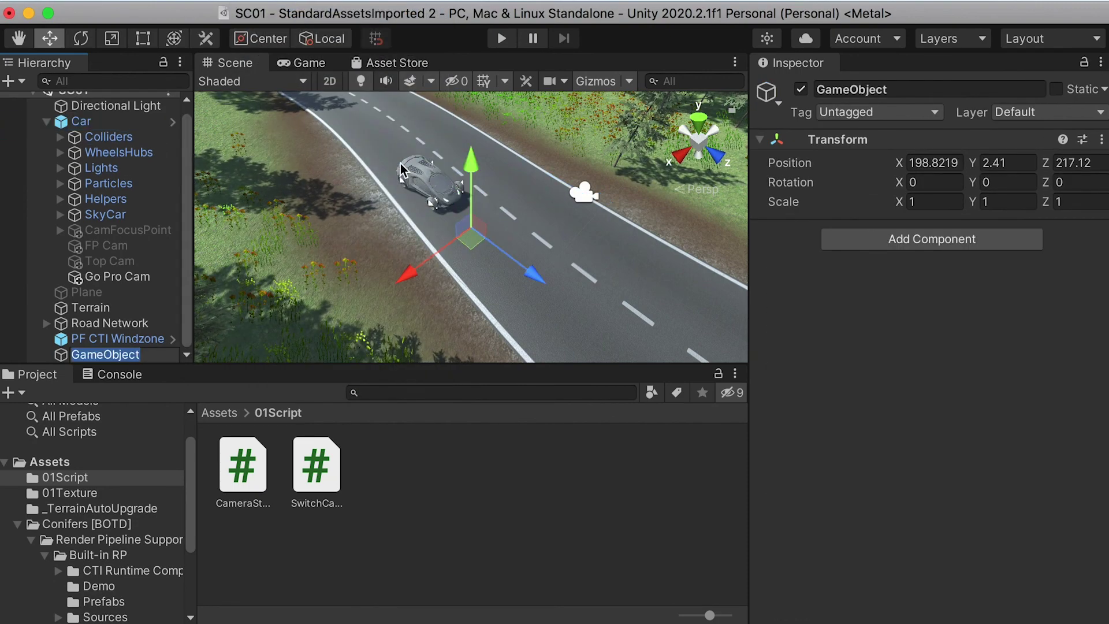
text(CarController)
key(Return)
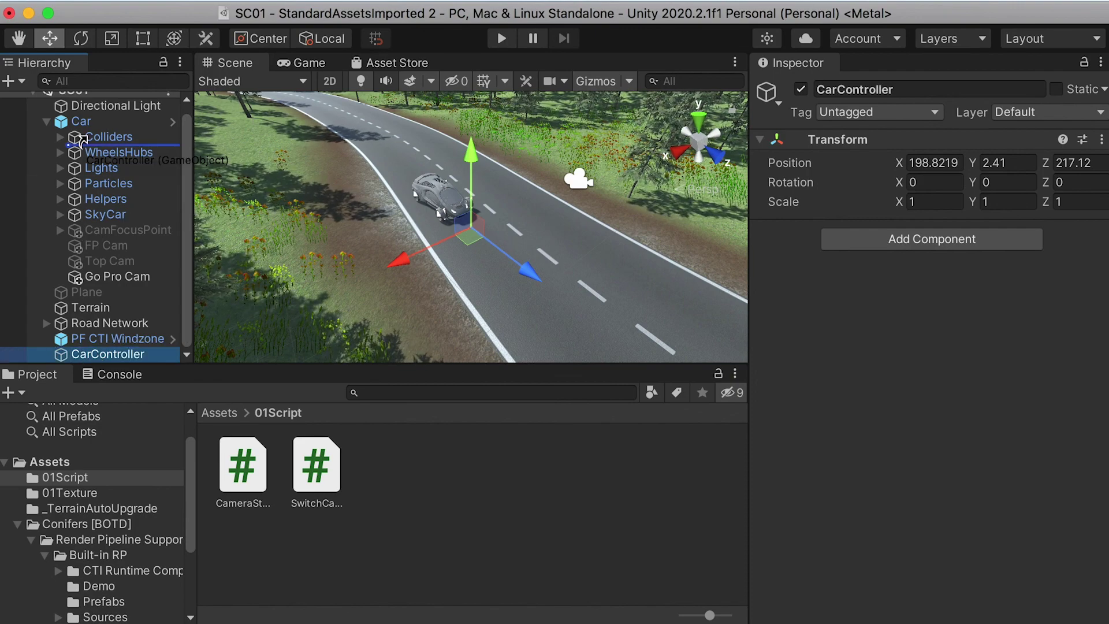
Make CarController a child of Car, zero its position and raise it above the car to about Y 2.03.
drag(79, 125, 80, 123)
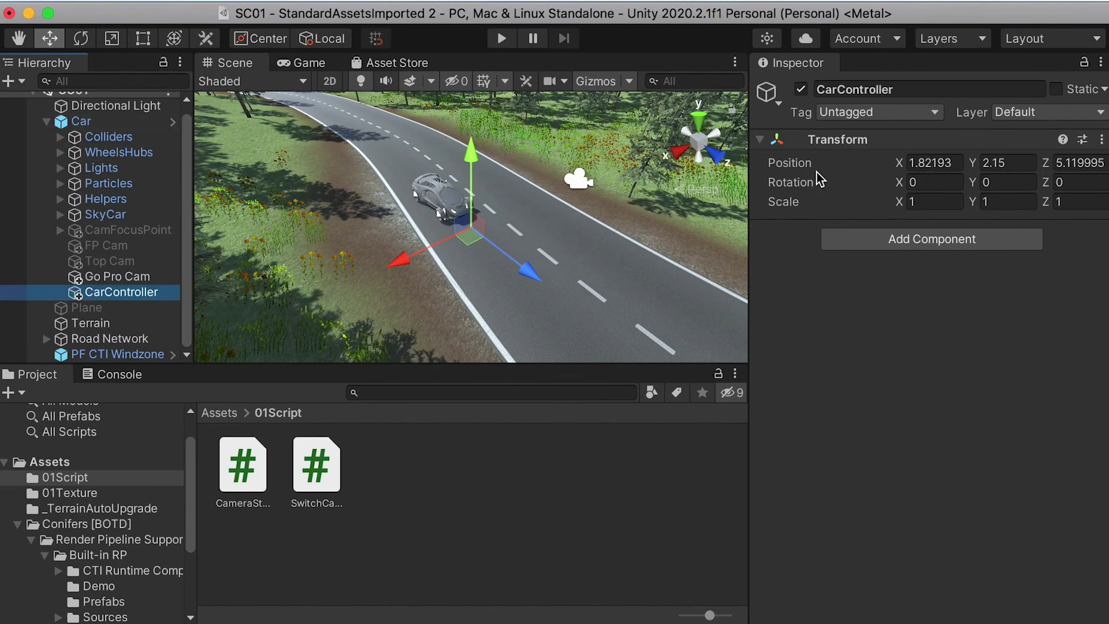
text(0)
click(1002, 163)
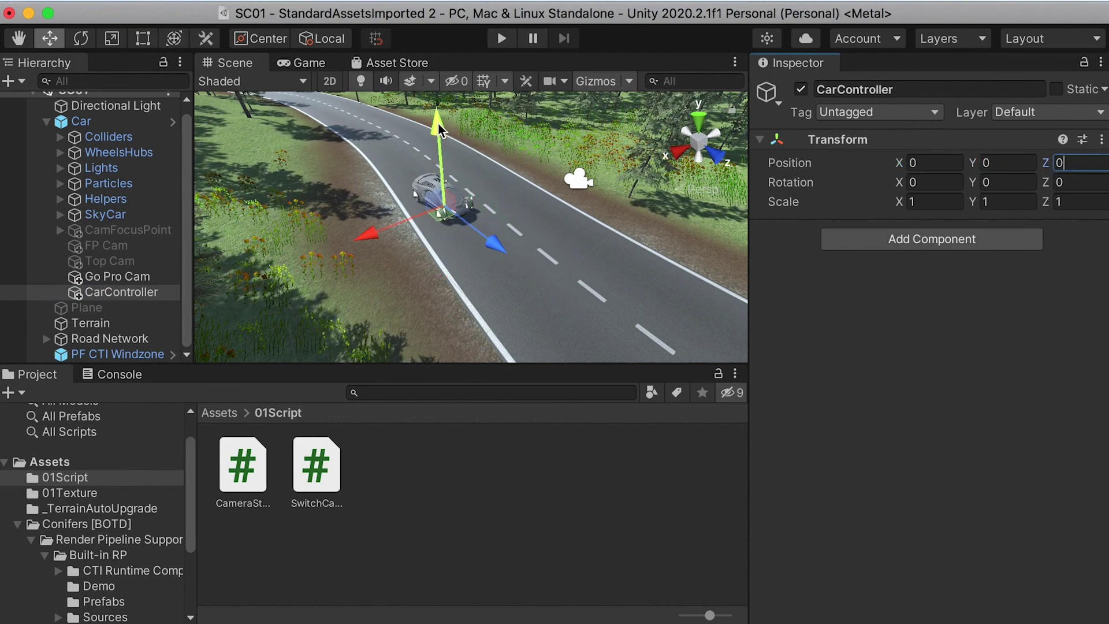
drag(439, 102, 445, 92)
mouse_move(400, 219)
alt+mouse_down()
mouse_move(567, 220)
mouse_move(395, 199)
alt+mouse_up()
Attach SwitchCameras to CarController and assign CamFocusPoint, FP Cam, Top Cam and Go Pro Cam as Camera 1 to Camera 4.
drag(304, 481, 886, 297)
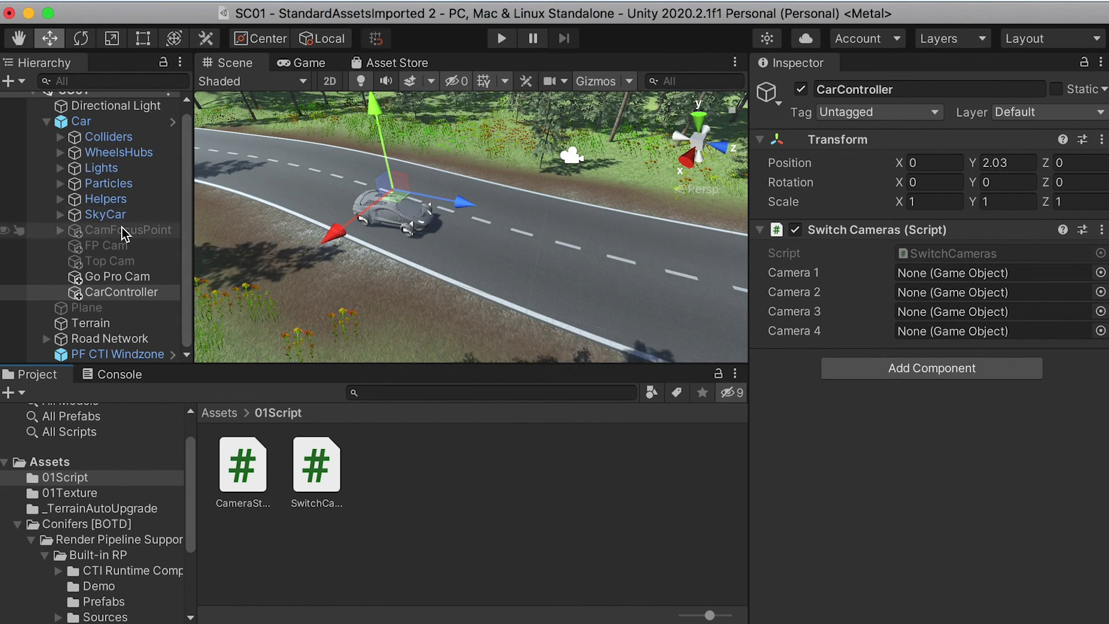
drag(108, 231, 758, 228)
drag(912, 246, 936, 274)
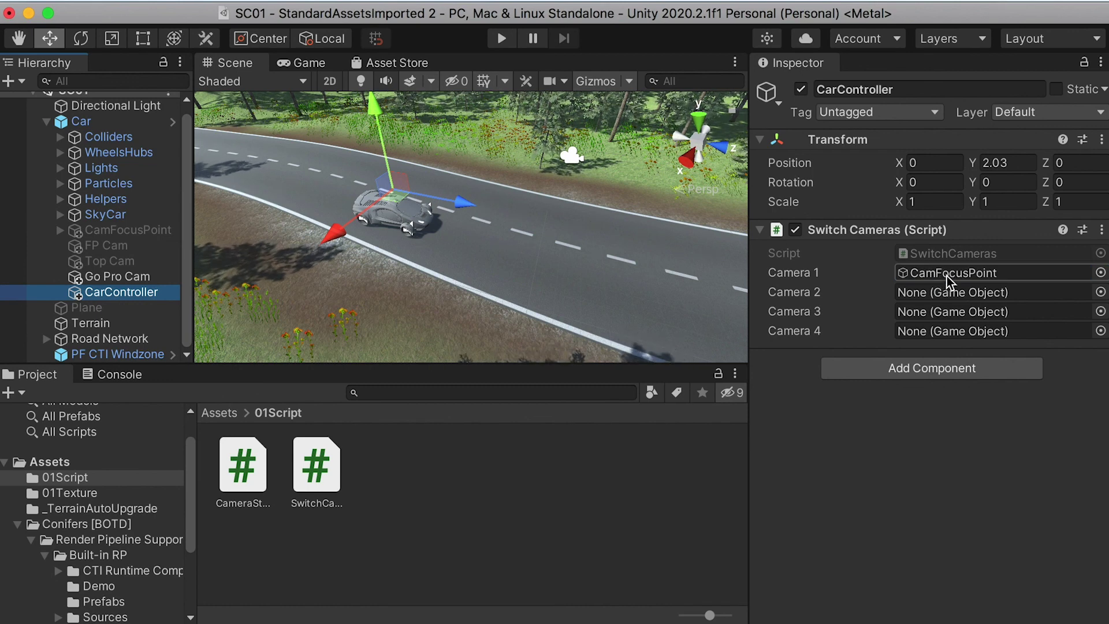
drag(106, 245, 902, 302)
drag(110, 261, 901, 311)
drag(113, 282, 924, 338)
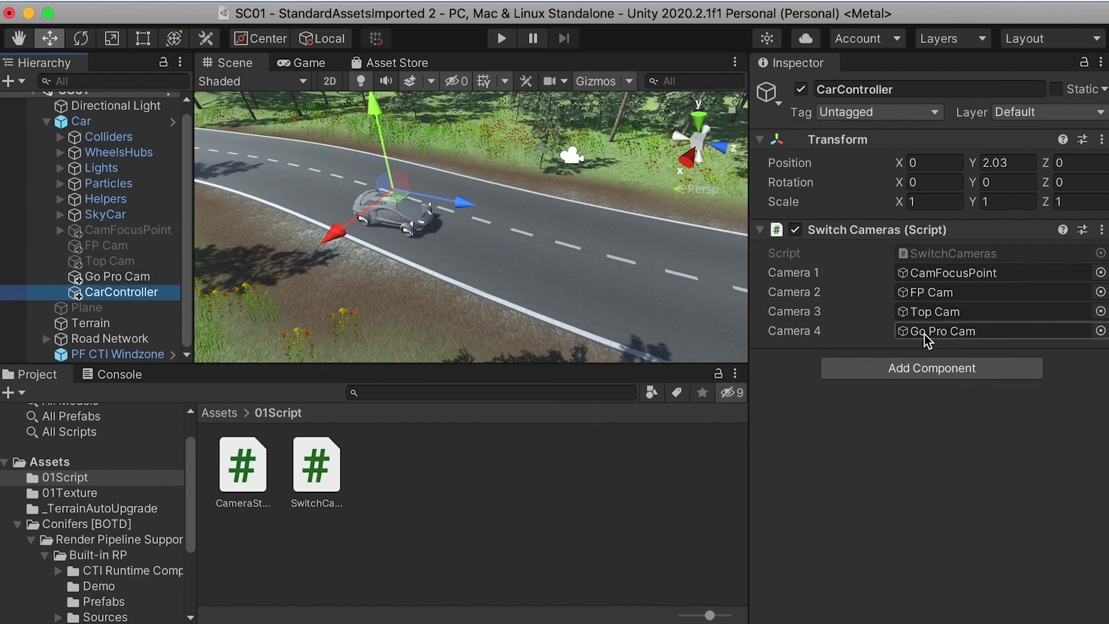
Play-test the scene by driving the car while switching between the follow, FP, Top and Go Pro cameras, and stop playback.
key(super+p)
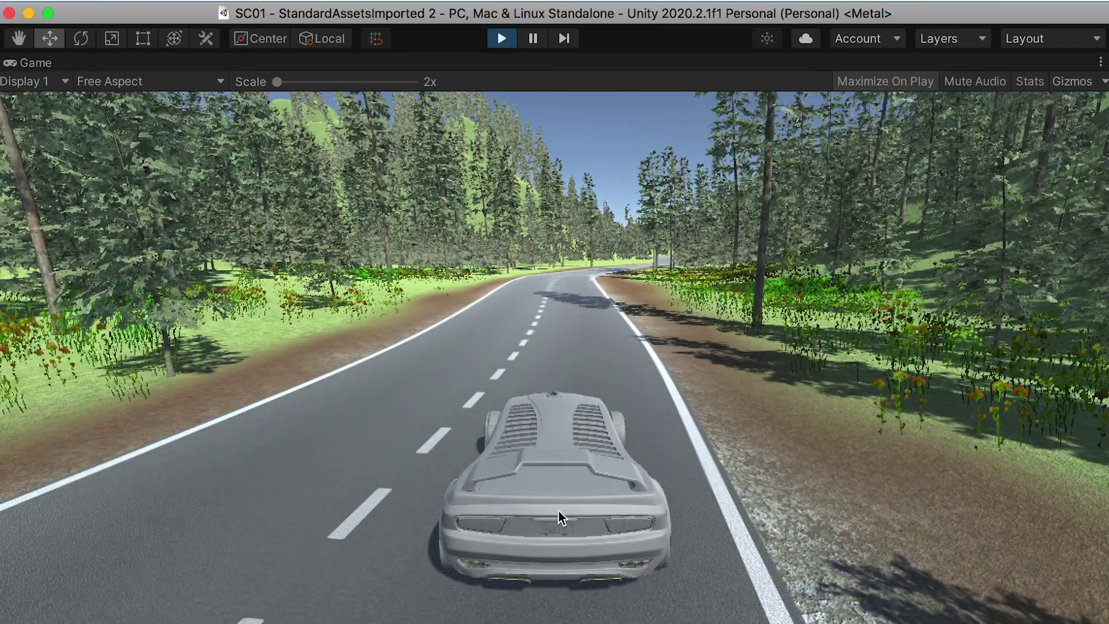
key(w)
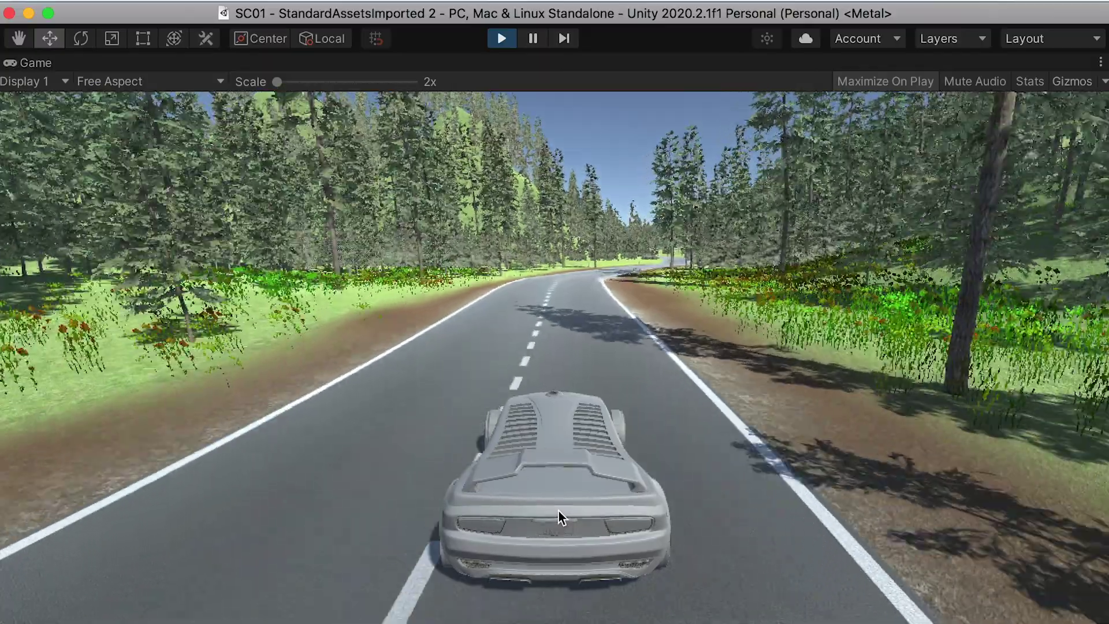
key(c)
key(Up)
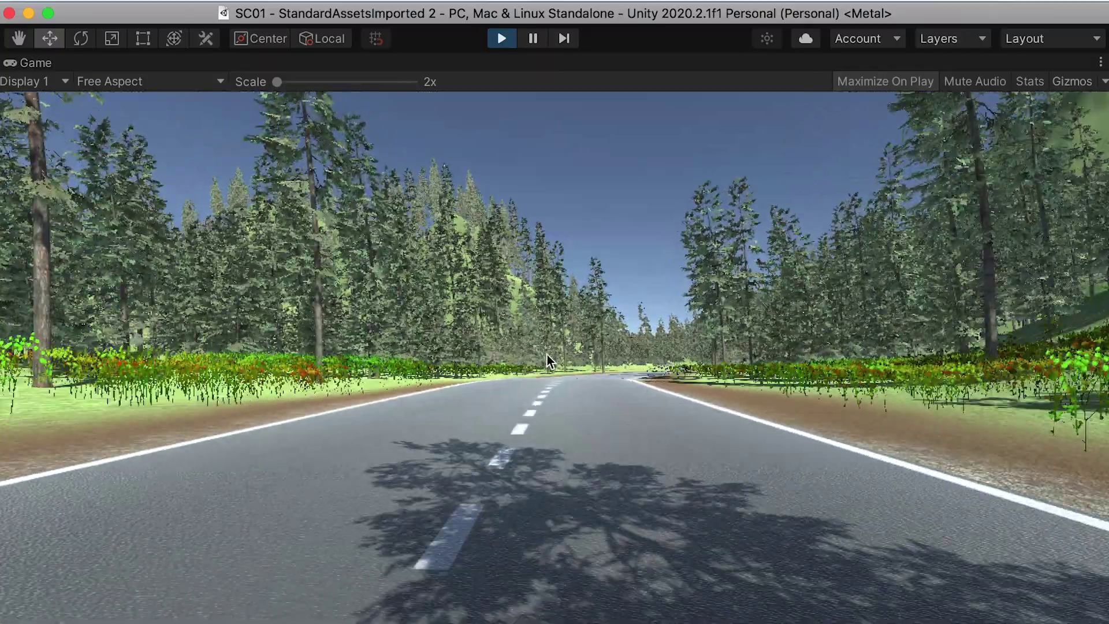
key(c)
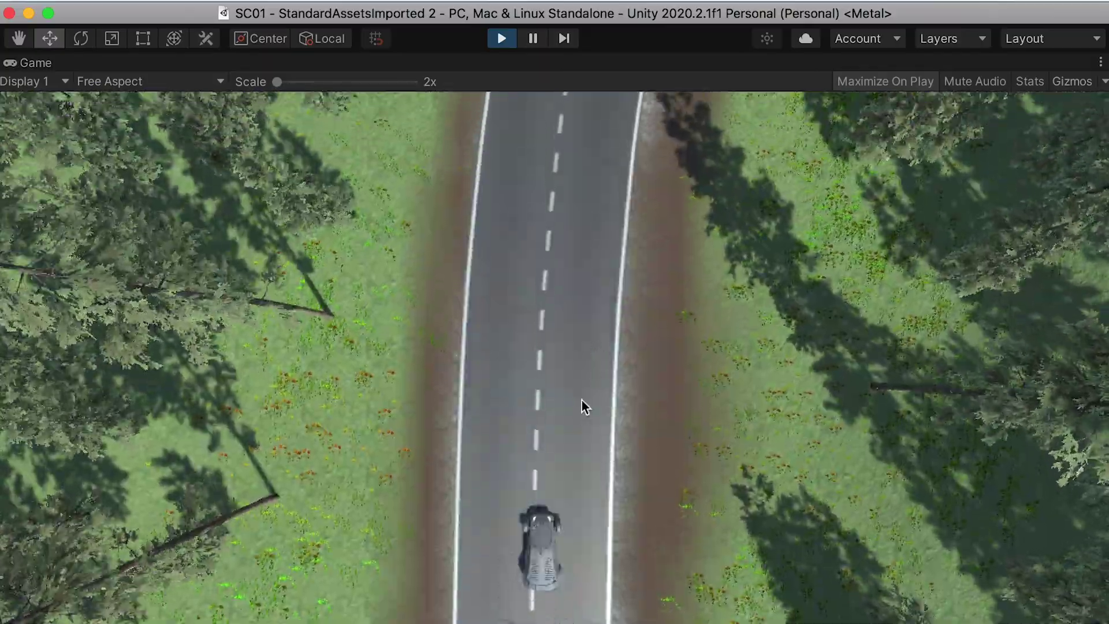
key(c)
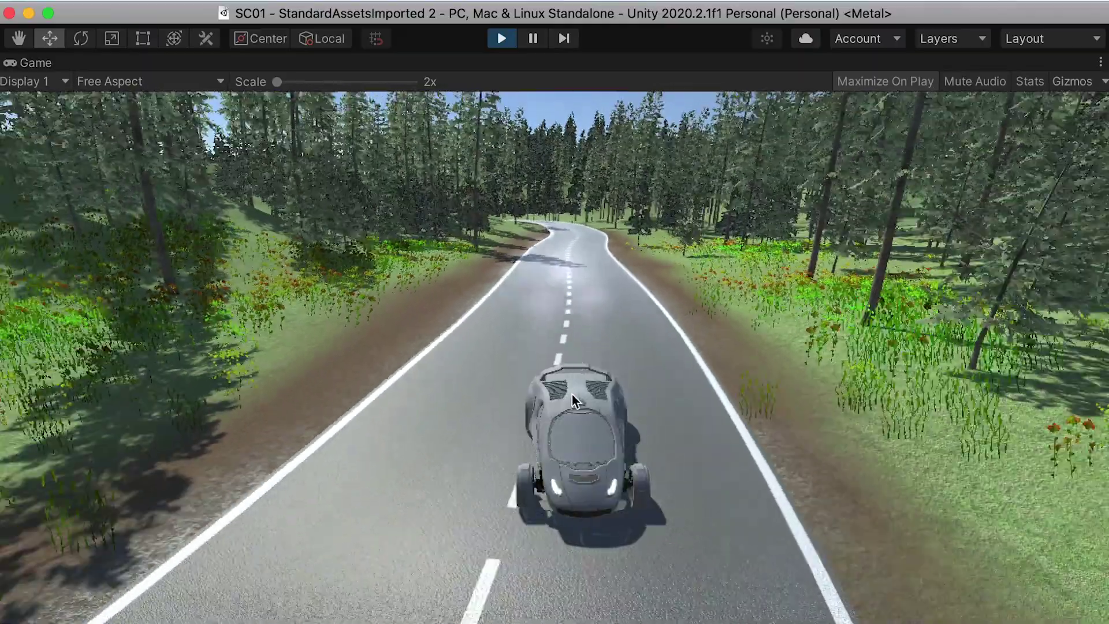
key(c)
key(c)
key(c)
key(c)
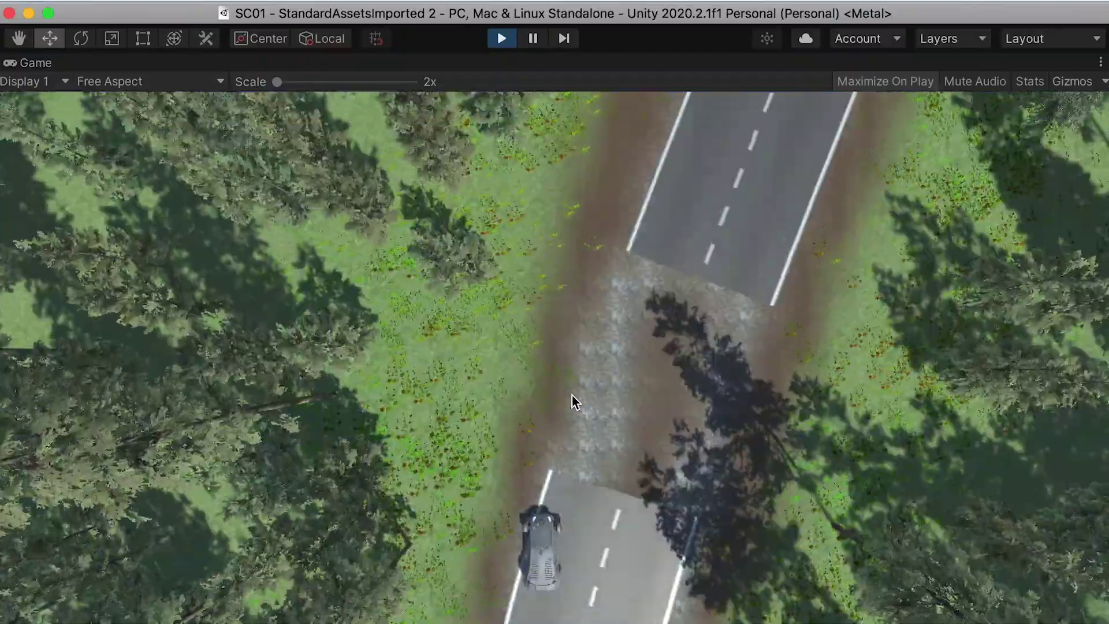
key(c)
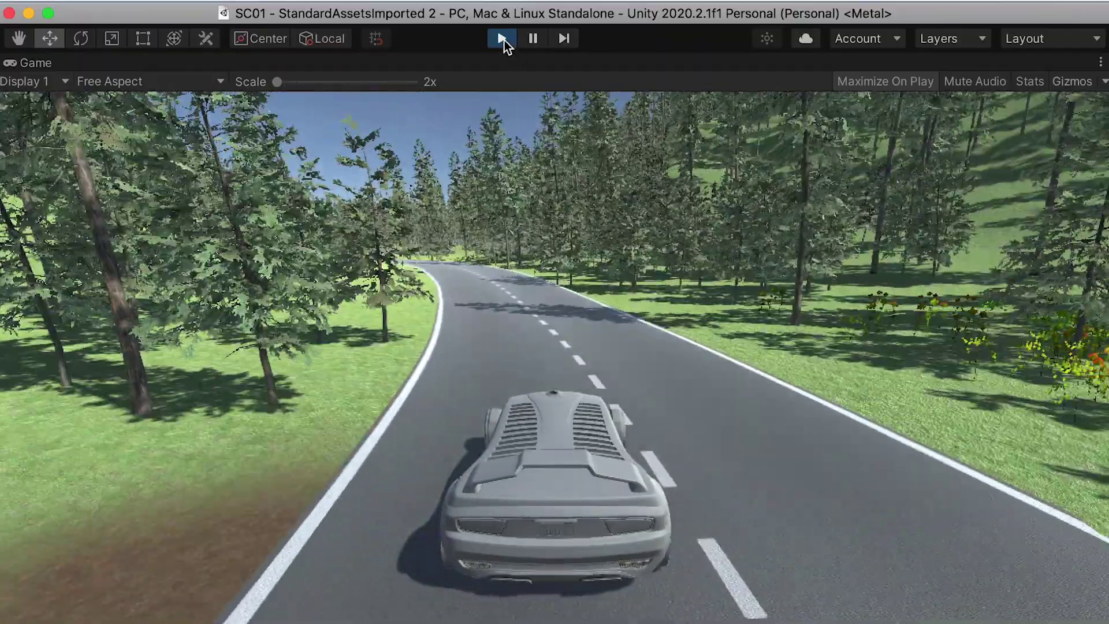
click(502, 38)
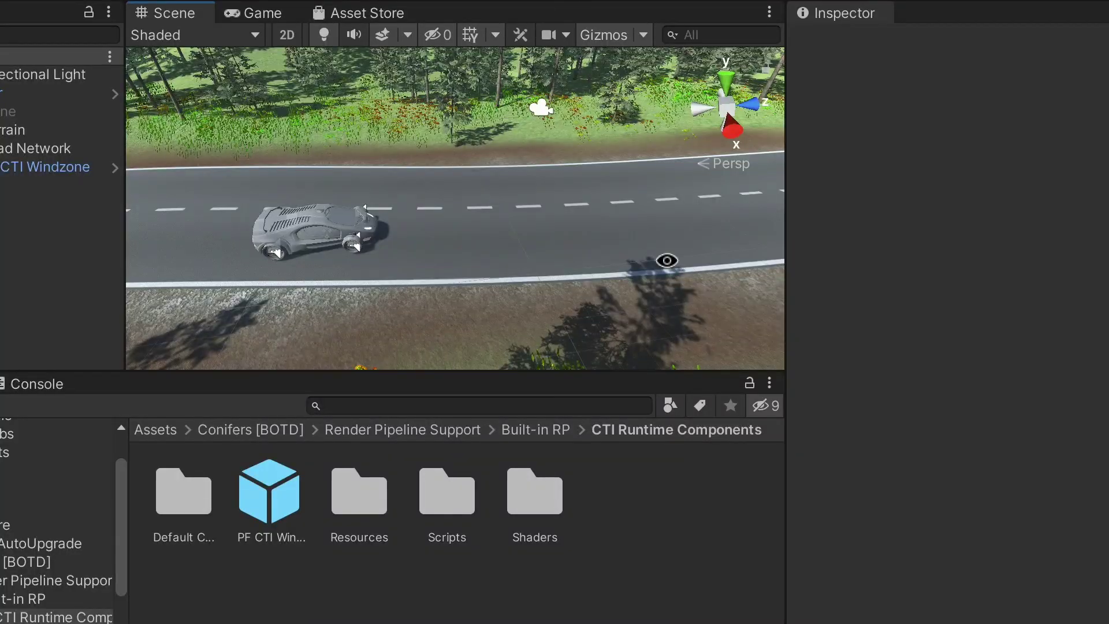
Add a 3D cube to the scene near the car on the road.
alt+scroll(428, 255, down, 4)
alt+drag(389, 213, 741, 215)
alt+drag(552, 204, 475, 213)
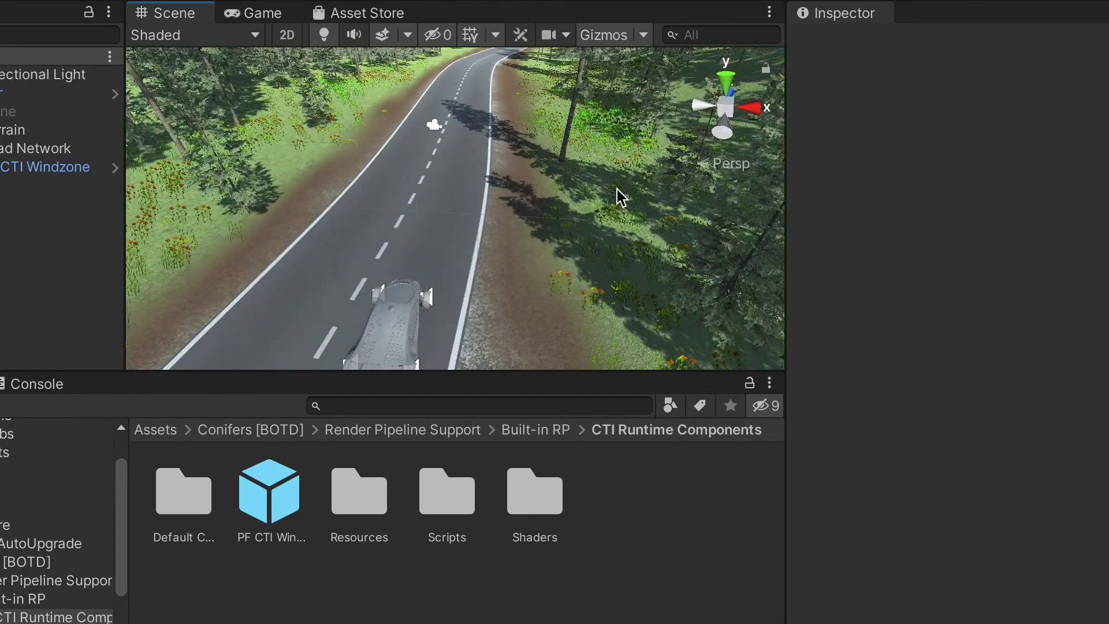
alt+drag(598, 206, 473, 243)
click(282, 6)
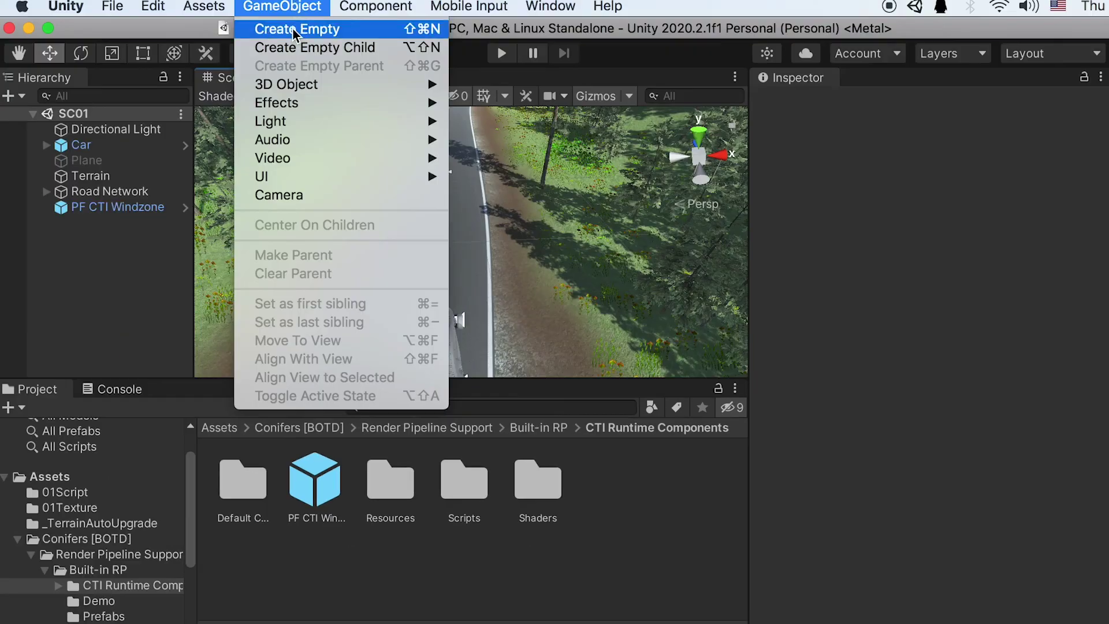
mouse_move(433, 87)
click(485, 85)
Shape the cube into a roadside wall about 8.1 high and 27.2 long, rotated about 4.1 on Y to follow the road.
alt+drag(496, 249, 278, 231)
drag(553, 234, 869, 106)
alt+drag(404, 277, 589, 164)
drag(497, 163, 514, 21)
drag(498, 139, 508, 17)
alt+drag(497, 225, 465, 99)
key(w)
alt+drag(248, 133, 445, 263)
alt+right_drag(445, 263, 319, 218)
key(e)
drag(520, 277, 508, 286)
alt+right_drag(444, 246, 404, 231)
middle_drag(462, 216, 602, 213)
Duplicate the wall and place the copy at its far end, rotated to follow the road edge.
key(super+d)
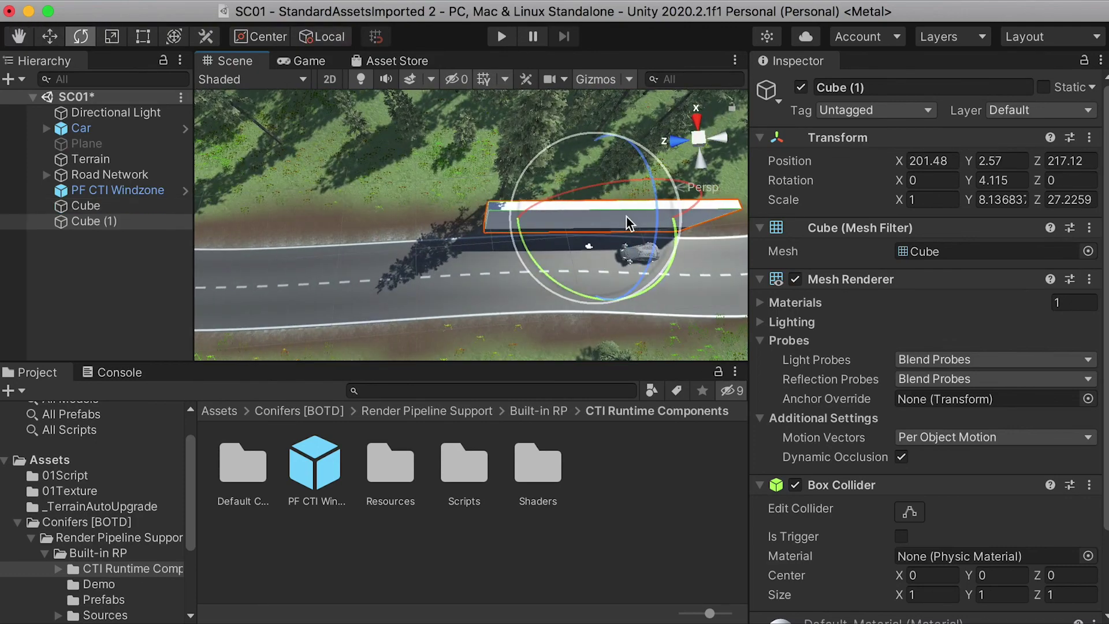
key(w)
drag(520, 218, 302, 218)
key(e)
drag(410, 287, 422, 278)
key(w)
drag(376, 151, 375, 156)
middle_drag(341, 241, 669, 241)
Duplicate the second wall segment and align the copy as a third segment farther along the same road edge.
key(super+d)
drag(624, 221, 363, 215)
key(e)
drag(467, 312, 448, 299)
key(w)
drag(448, 173, 449, 157)
alt+drag(416, 251, 597, 263)
Extend the wall with a fourth duplicated segment, rotated and shifted to match the road's curve.
key(super+d)
drag(589, 185, 385, 245)
alt+drag(386, 245, 462, 262)
key(e)
drag(503, 303, 466, 306)
key(w)
drag(455, 176, 463, 149)
drag(384, 210, 378, 212)
alt+drag(384, 245, 549, 273)
Add a fifth duplicated segment at the end of the wall and turn it slightly along the road.
key(super+d)
drag(578, 214, 393, 235)
key(e)
drag(411, 323, 423, 321)
key(w)
drag(392, 172, 391, 169)
alt+drag(647, 280, 594, 230)
scroll(593, 230, down, 3)
Duplicate all five wall segments together and move the copies to the opposite edge of the road.
click(85, 206)
shift+click(107, 268)
middle_drag(479, 228, 414, 224)
key(super+d)
drag(459, 128, 443, 161)
scroll(520, 191, down, 3)
alt+drag(555, 173, 530, 245)
middle_drag(530, 244, 509, 245)
scroll(510, 245, up, 3)
alt+drag(510, 245, 359, 202)
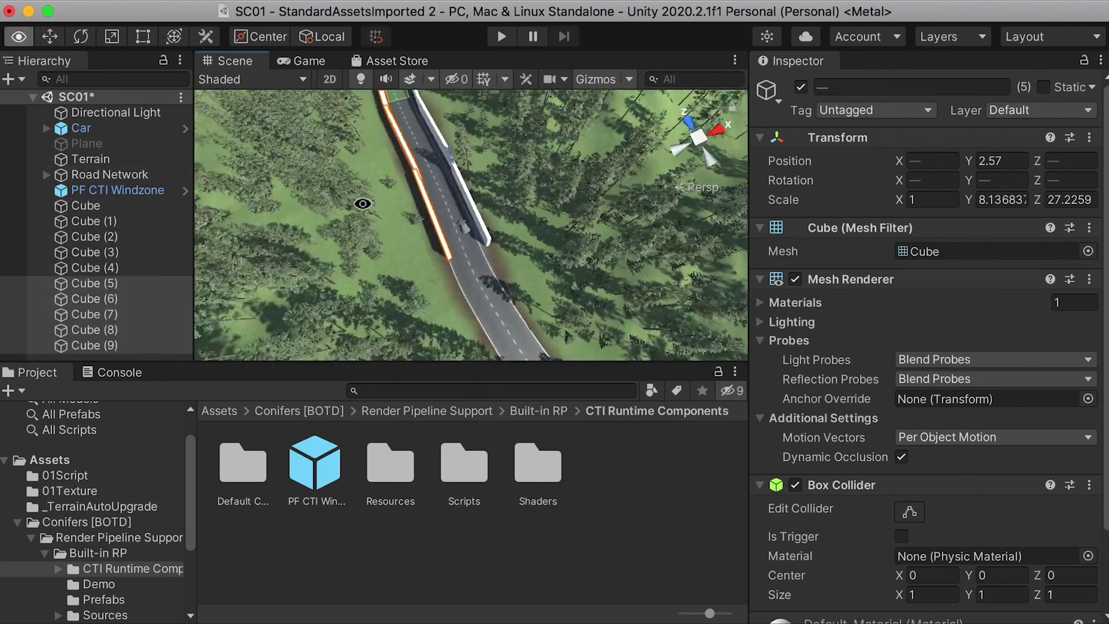
scroll(405, 225, up, 2)
alt+drag(519, 277, 491, 272)
drag(469, 126, 441, 133)
alt+drag(447, 210, 451, 257)
middle_drag(450, 257, 417, 151)
Create an empty game object at the first wall cube's position and name it RoadBlocker.
double_click(86, 205)
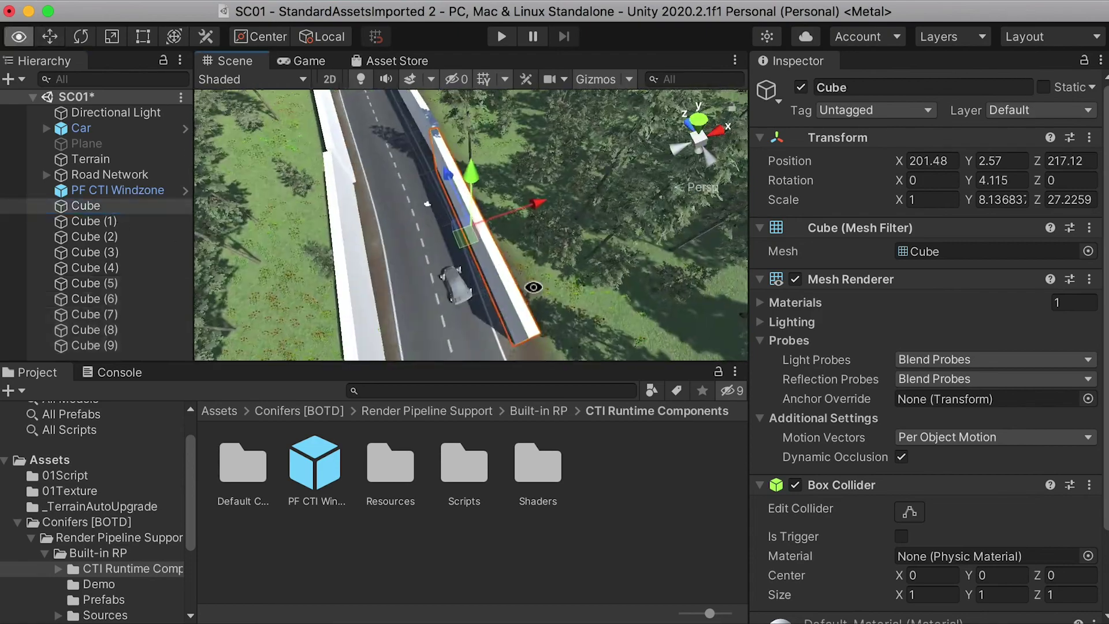
click(306, 11)
click(303, 33)
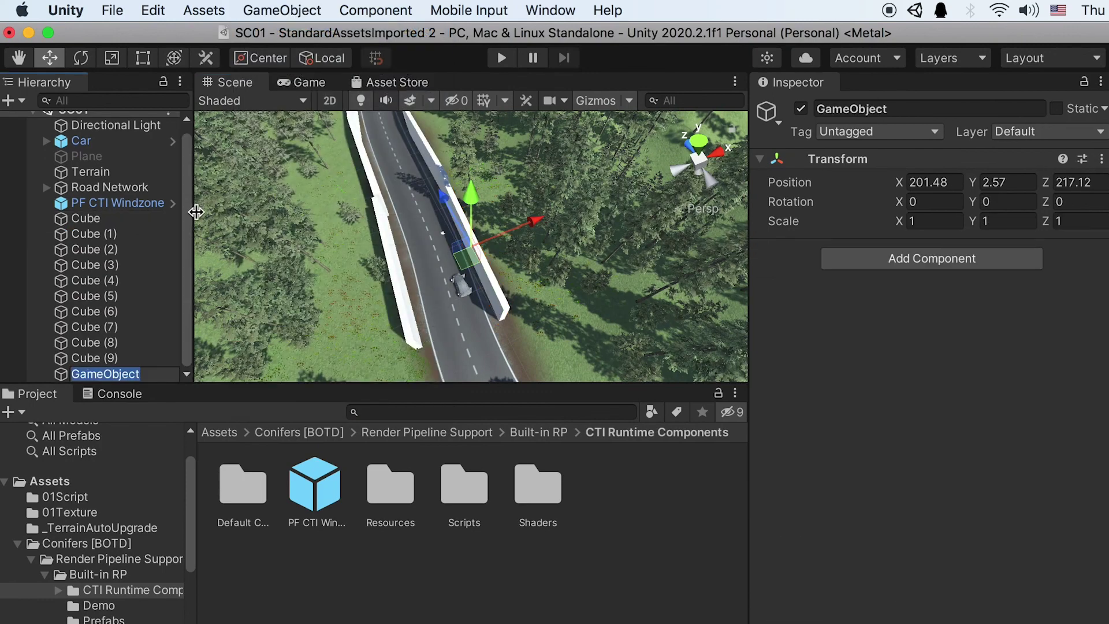
text(RoadBlocker)
key(Return)
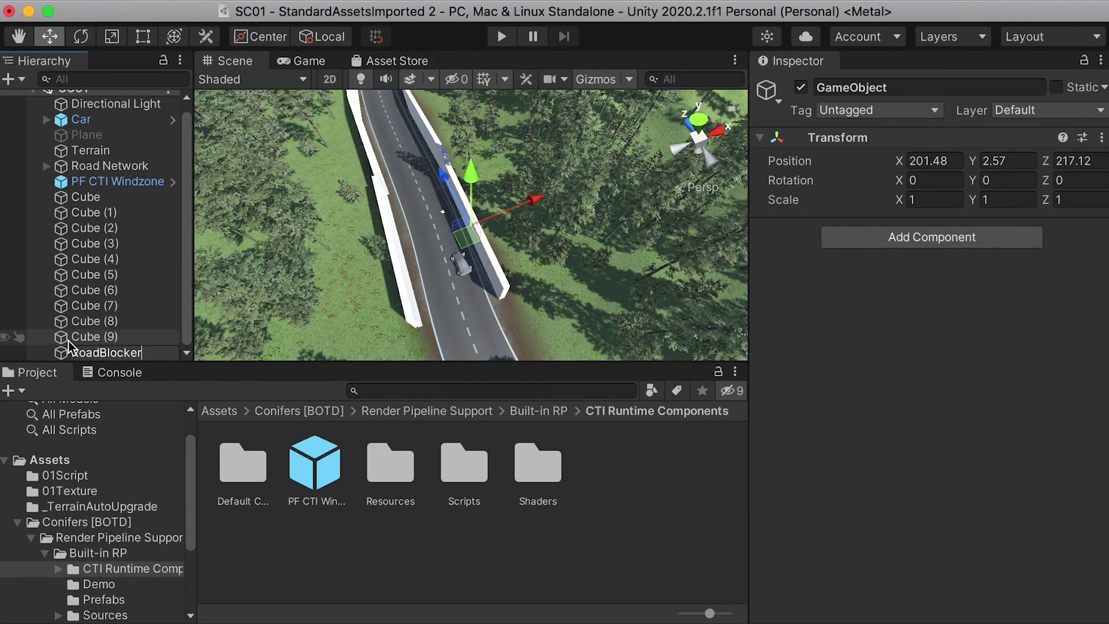
Make all ten wall cubes, Cube to Cube (9), children of RoadBlocker.
click(89, 335)
click(84, 197)
shift+click(112, 337)
drag(107, 333, 108, 350)
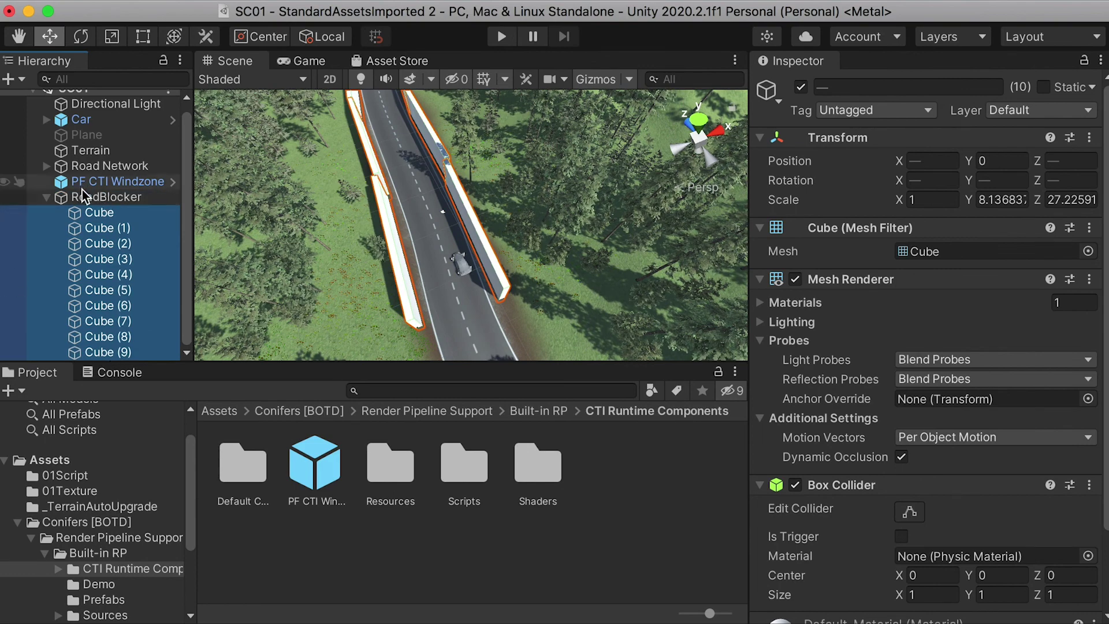
Disable the Mesh Renderer on all ten wall cubes, keeping their Box Colliders enabled.
scroll(818, 433, down, 3)
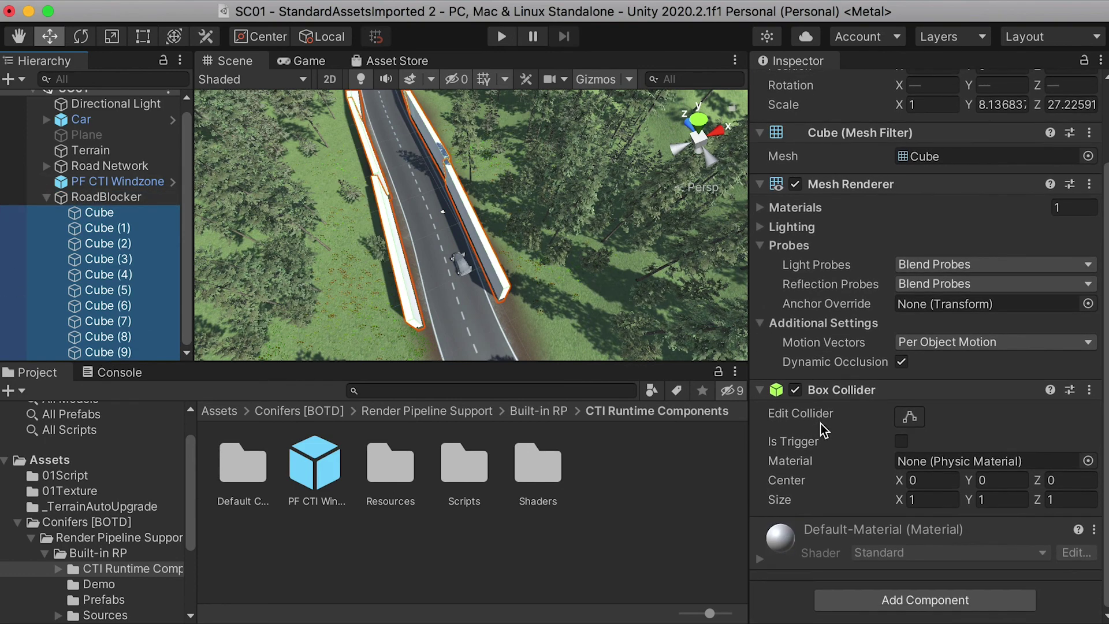
scroll(821, 402, up, 3)
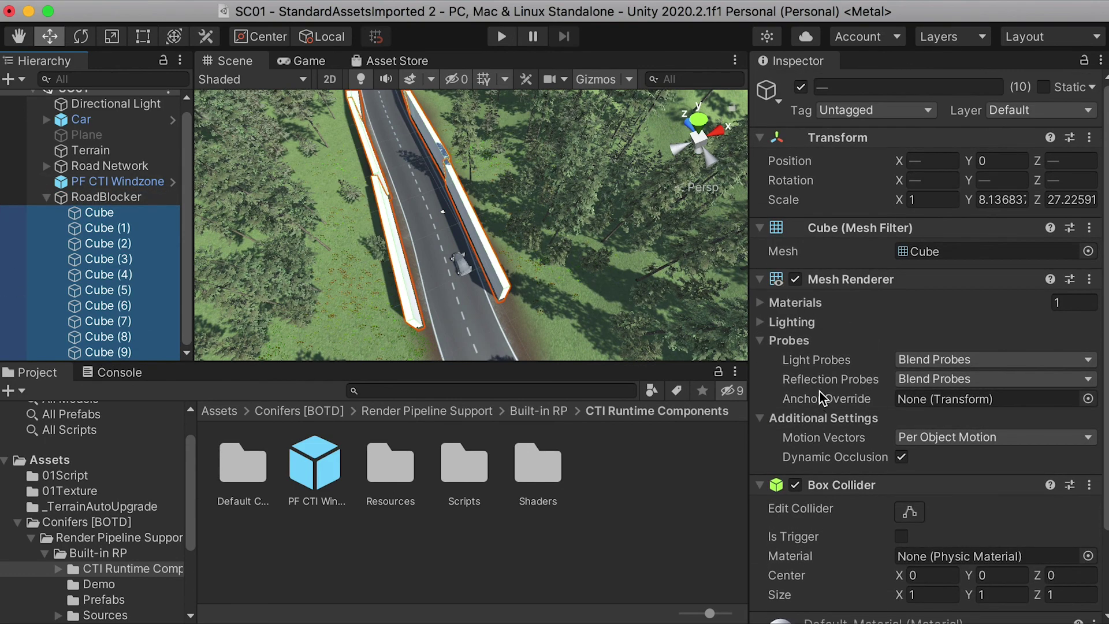
click(796, 280)
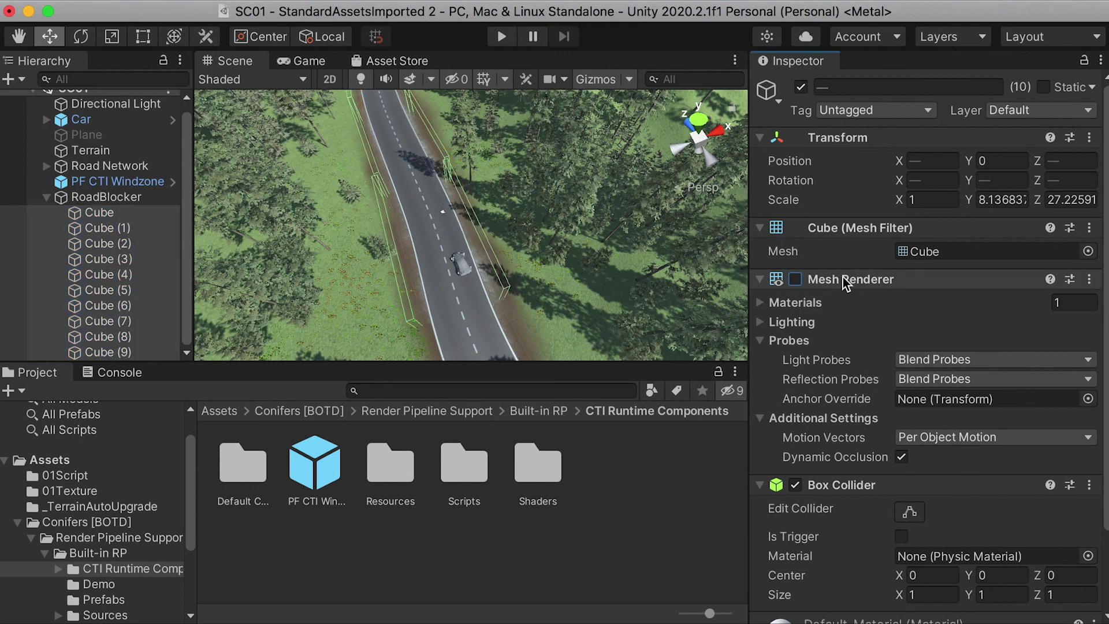
Run the game and steer the car toward the road's edges to test the invisible collider walls.
click(500, 38)
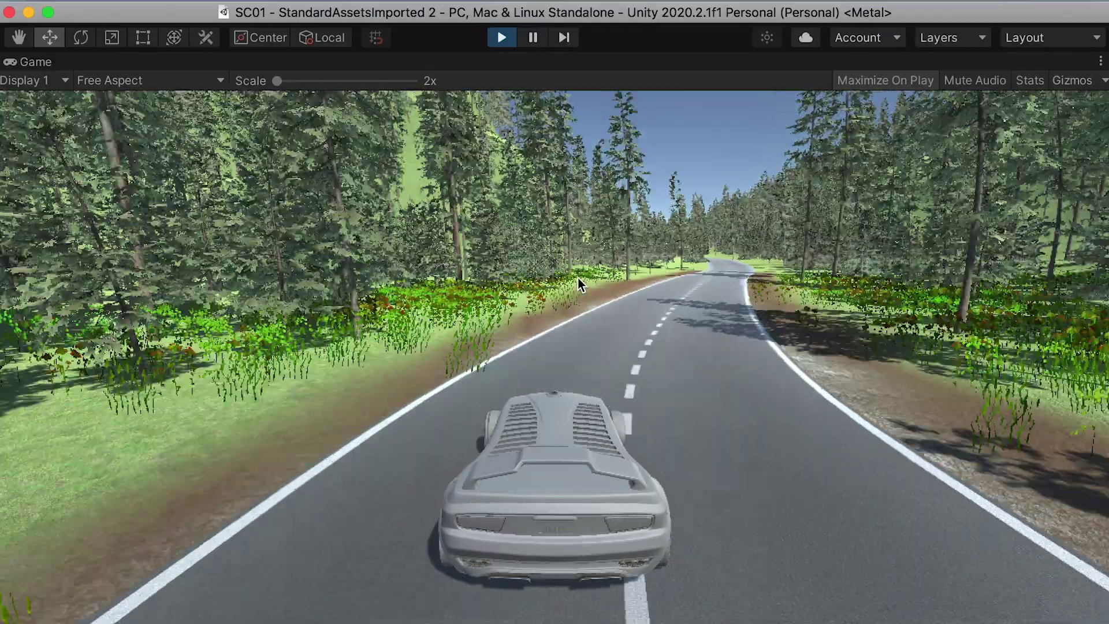
key(Left)
key(Left)
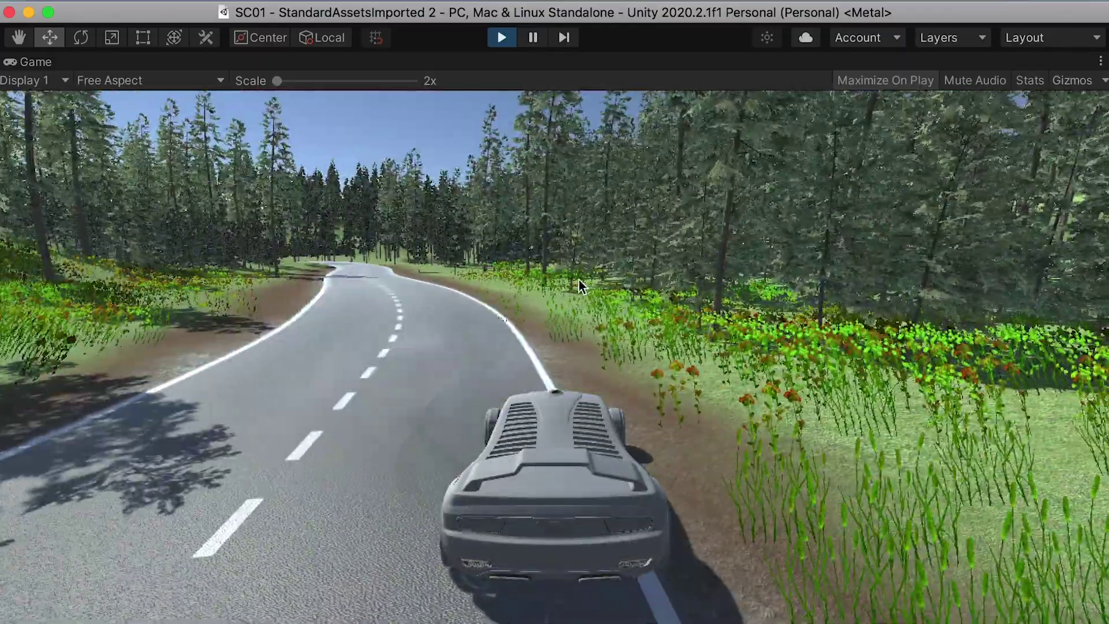
key(Right)
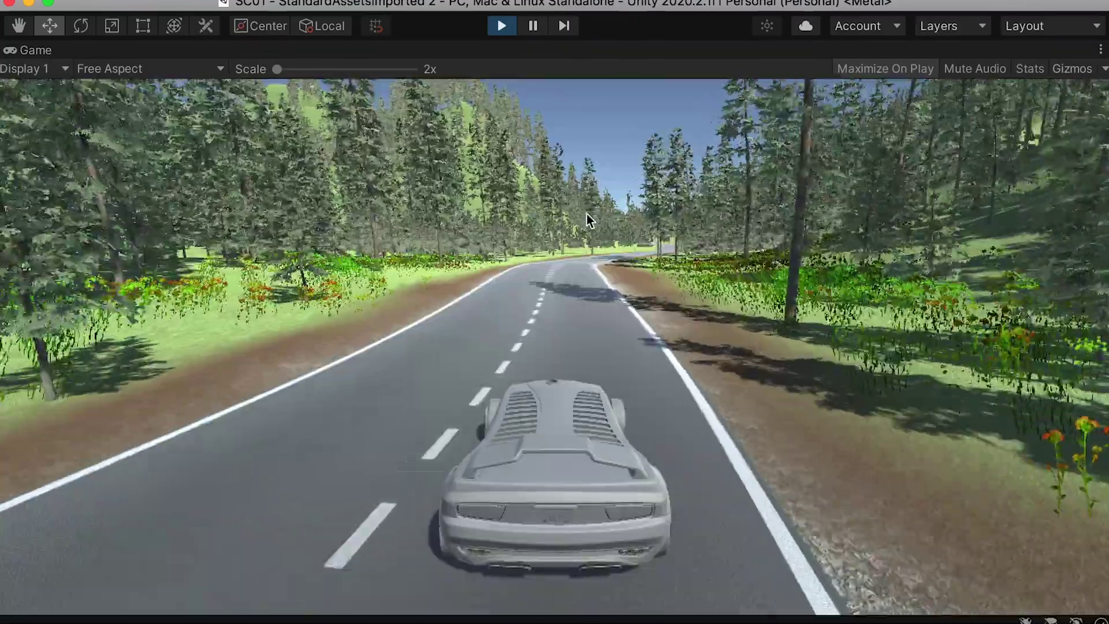
Cycle through the follow, FP, Top and Go Pro cameras while the car drives along the road.
key(c)
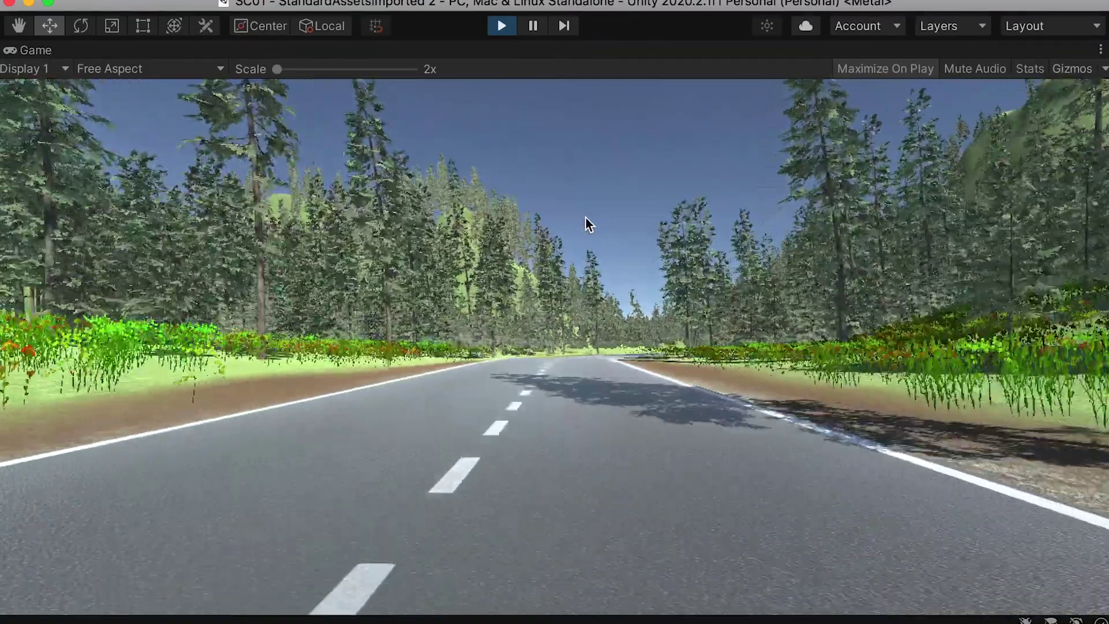
key(c)
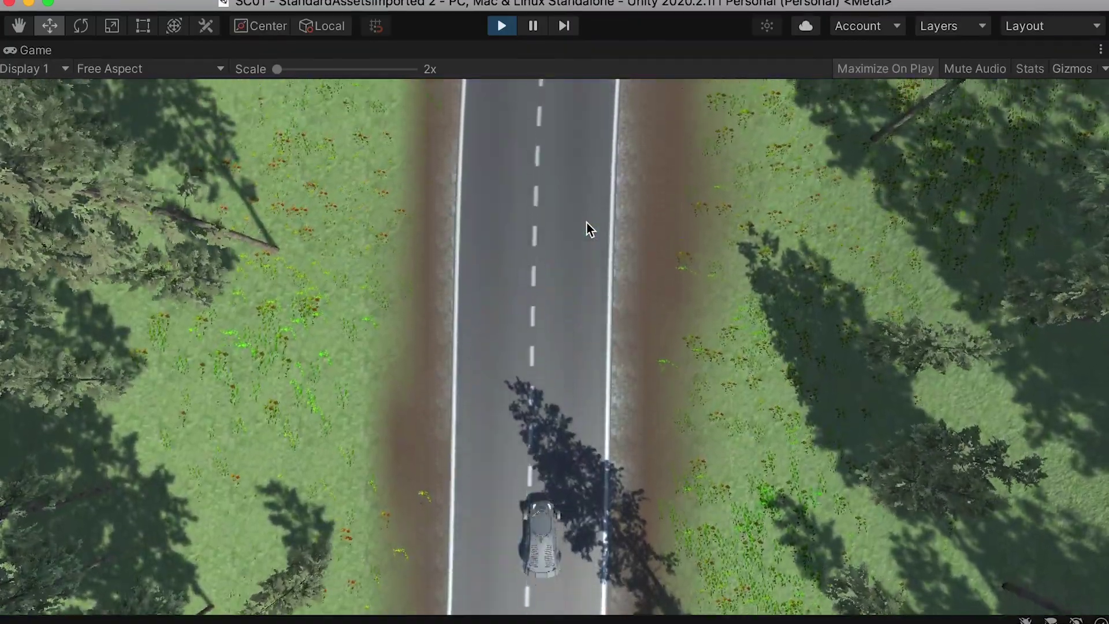
key(c)
key(c)
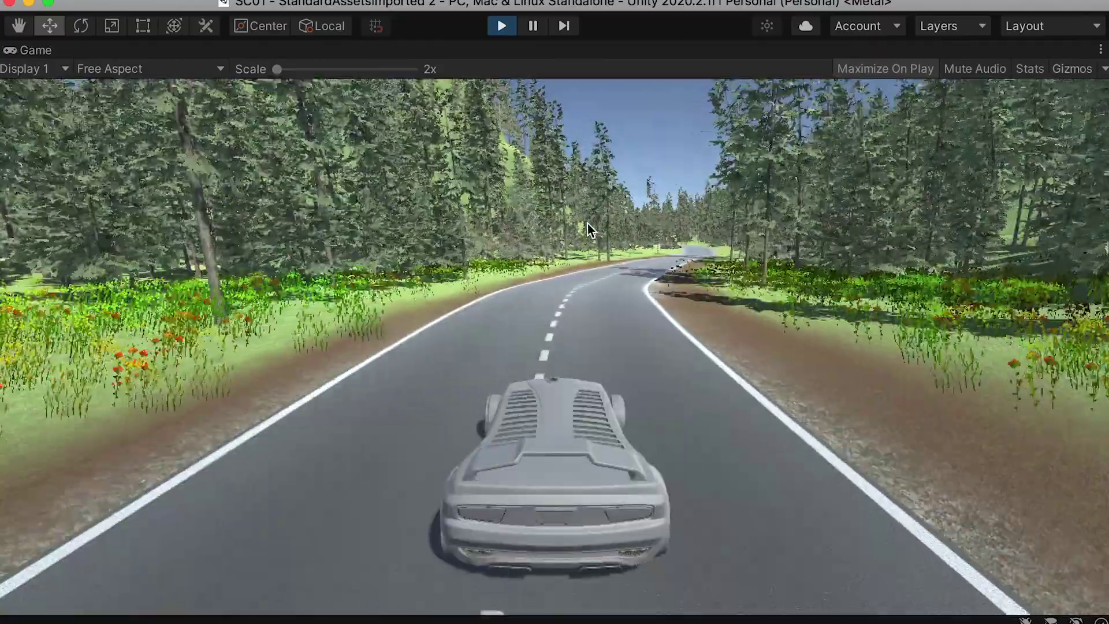
key(c)
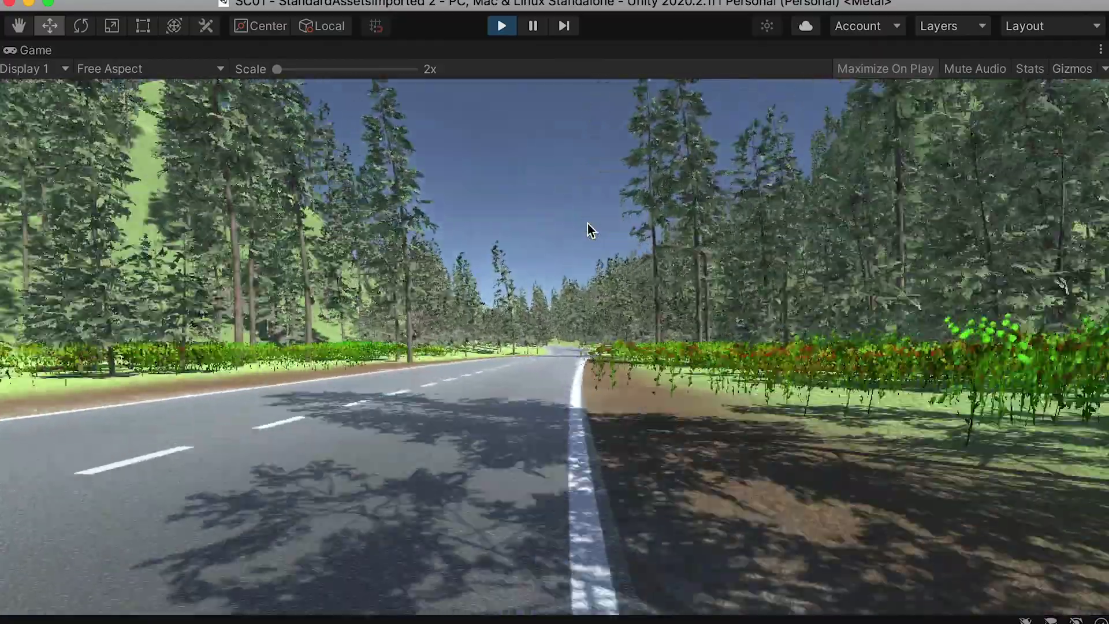